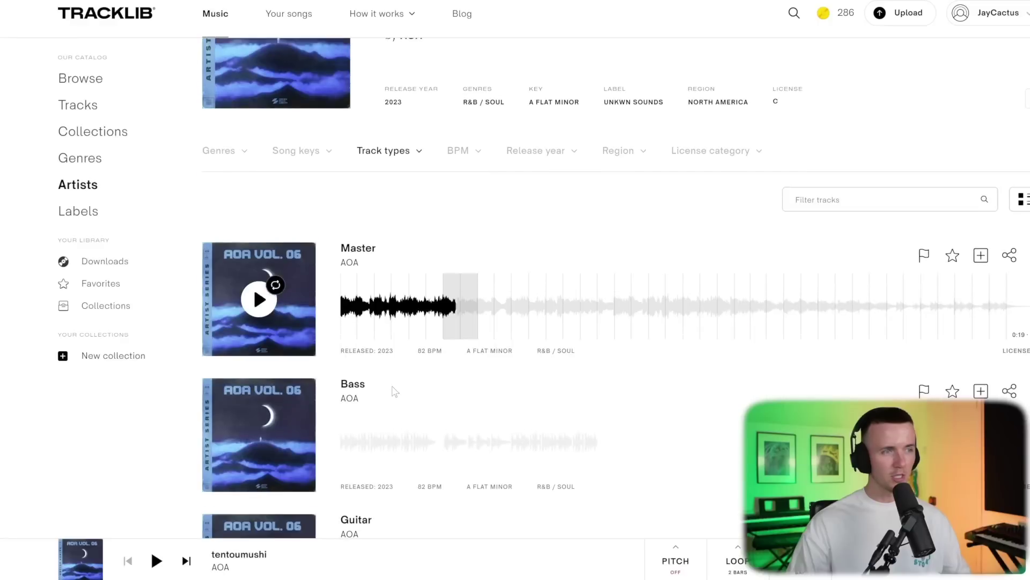
- Look through the individual stems of the AOA track tentoumushi, such as bass, guitar and piano
scroll(395, 392, down, 5)
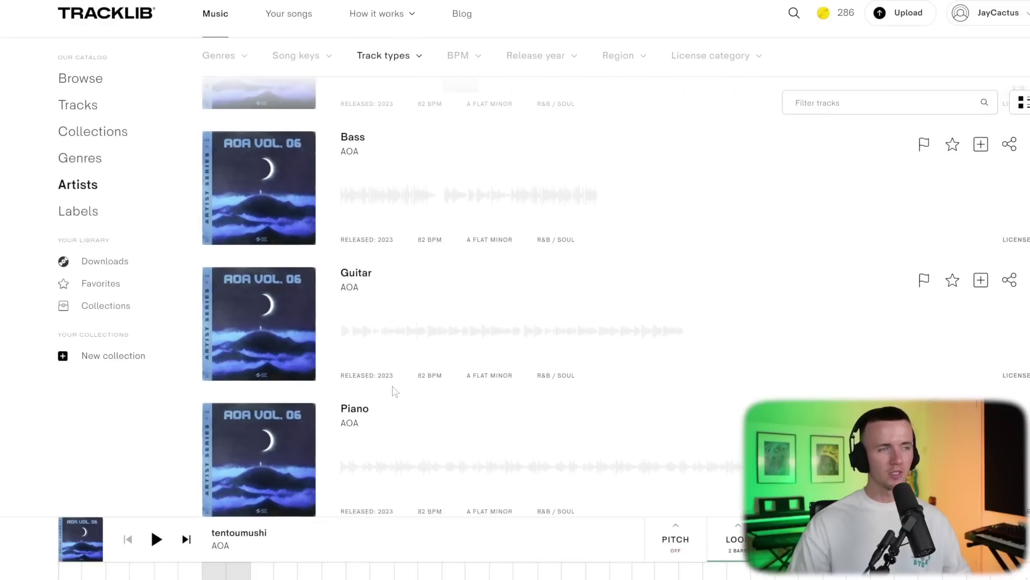
scroll(395, 391, down, 3)
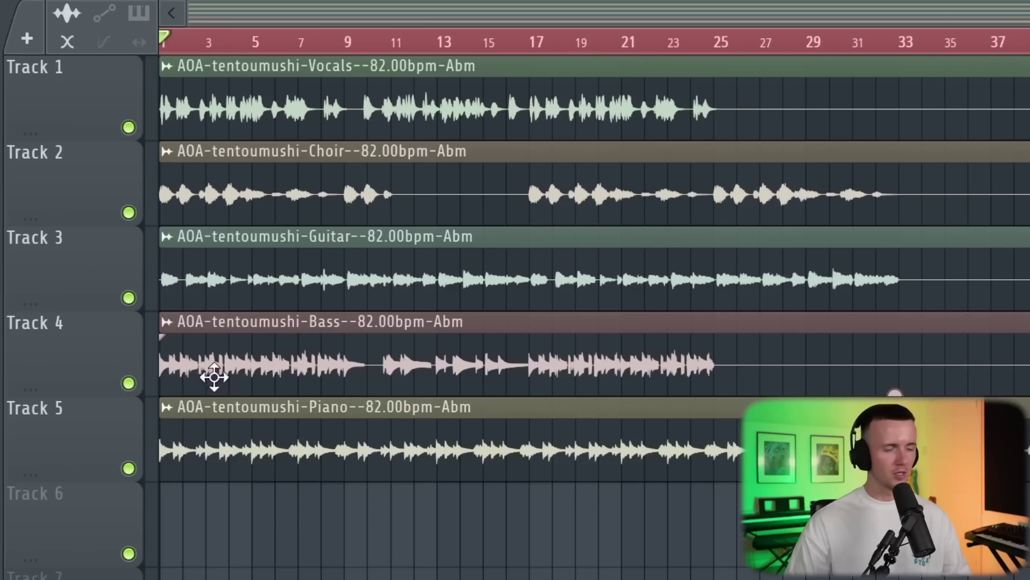
- Switch to FL Studio and mute the Bass stem clip on track 4
key(t)
click(262, 359)
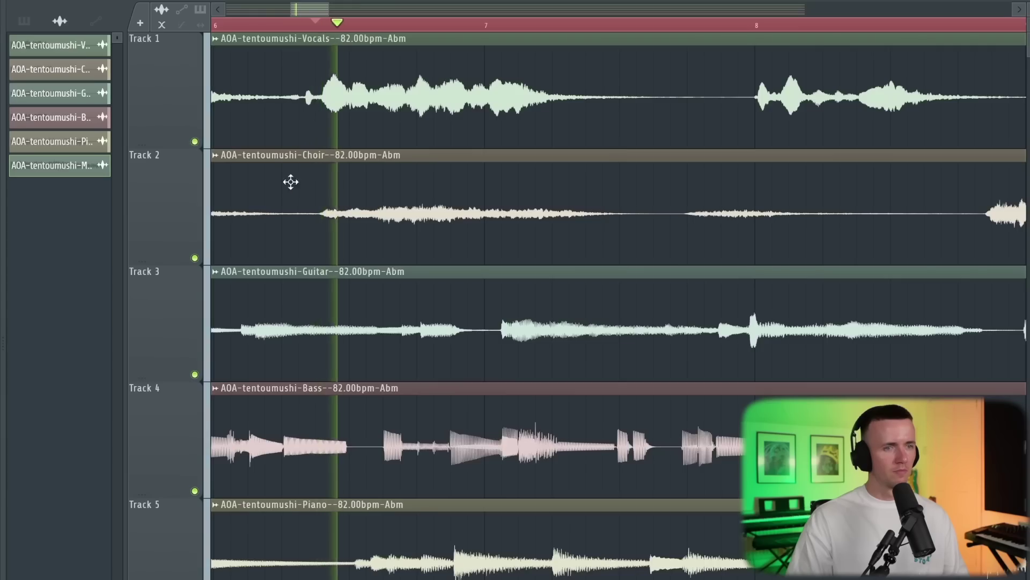
- Select all five stem clips and stretch them together until their phrases line up with the grid at bar 17
scroll(290, 179, down, 5)
scroll(292, 195, down, 3)
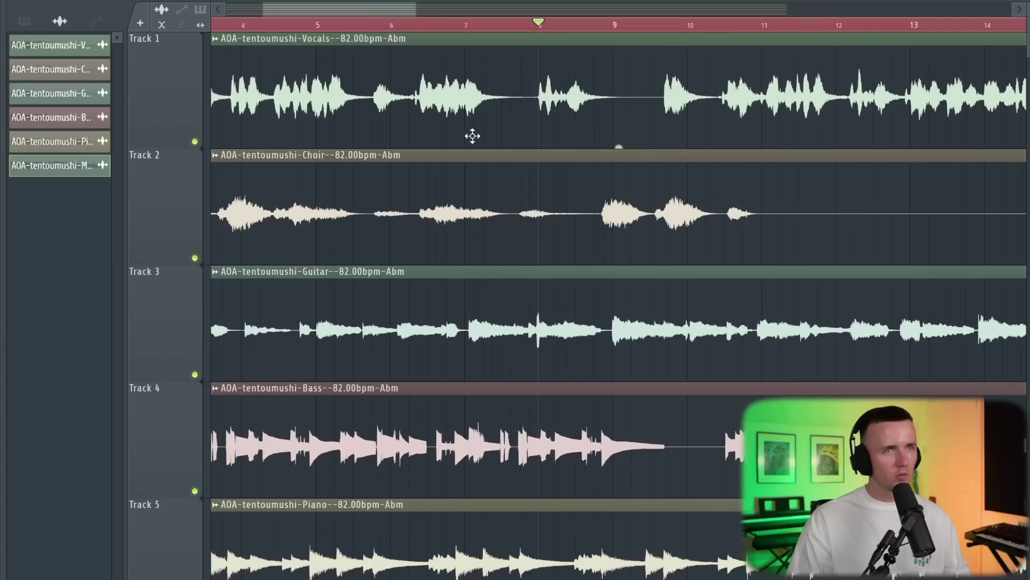
scroll(751, 456, down, 6)
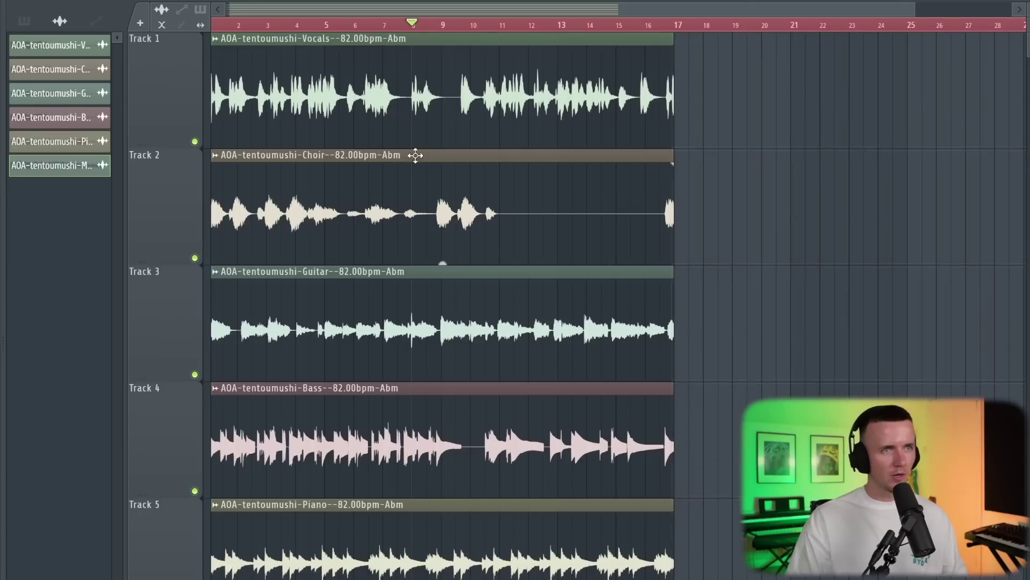
scroll(413, 154, up, 1)
drag(454, 76, 440, 531)
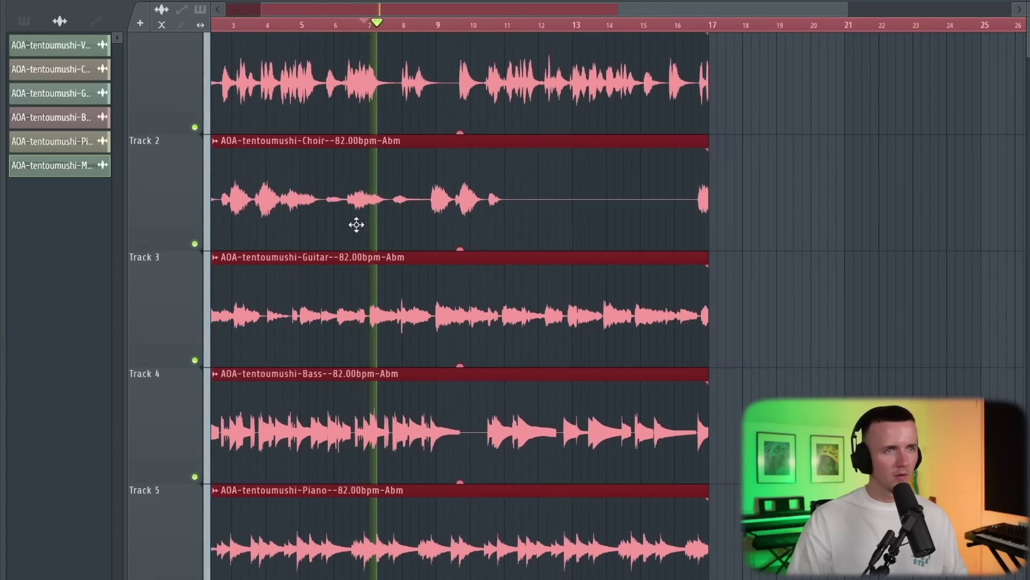
scroll(375, 212, up, 4)
scroll(378, 36, up, 1)
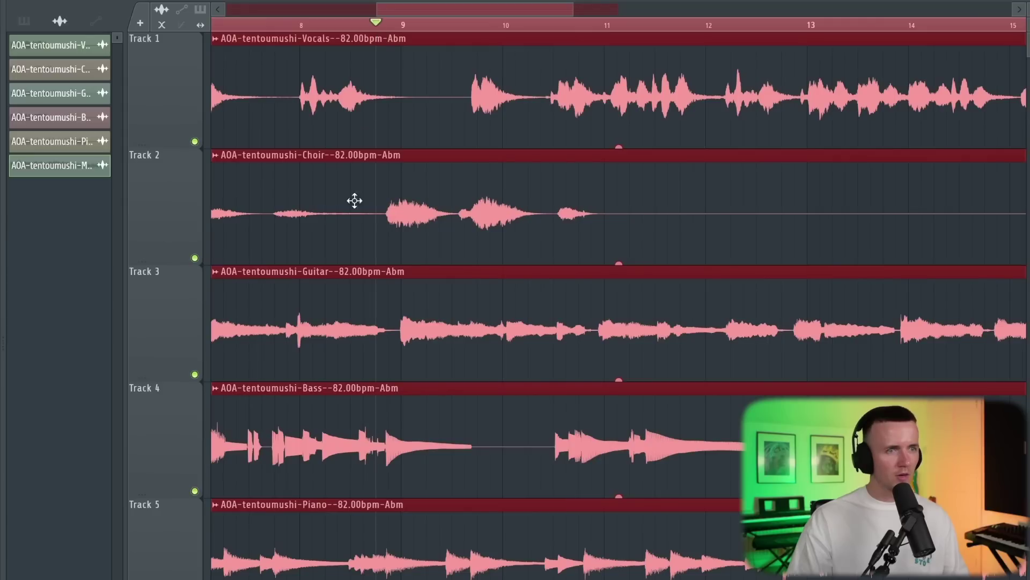
scroll(391, 243, down, 2)
drag(896, 38, 900, 36)
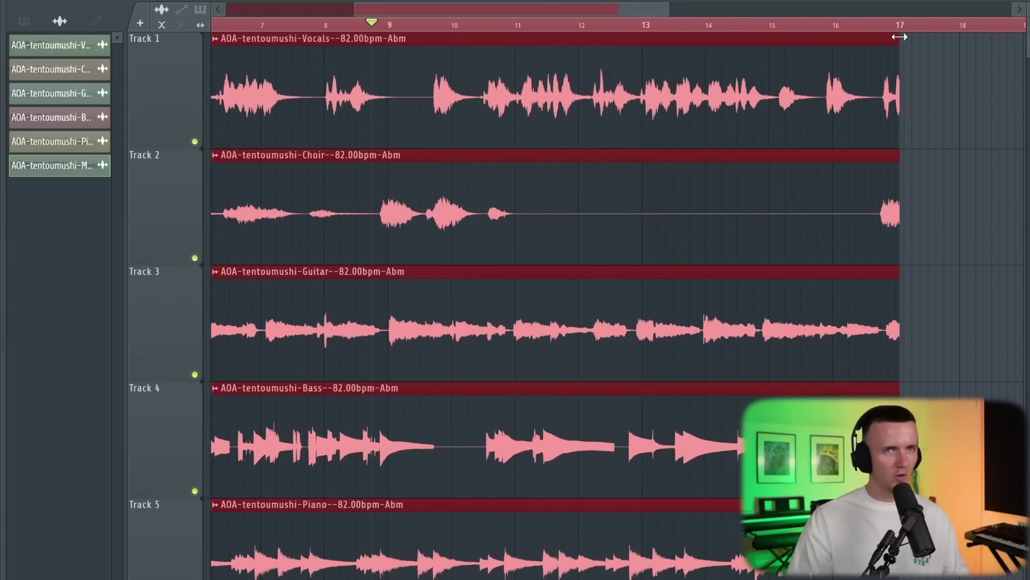
drag(900, 37, 916, 37)
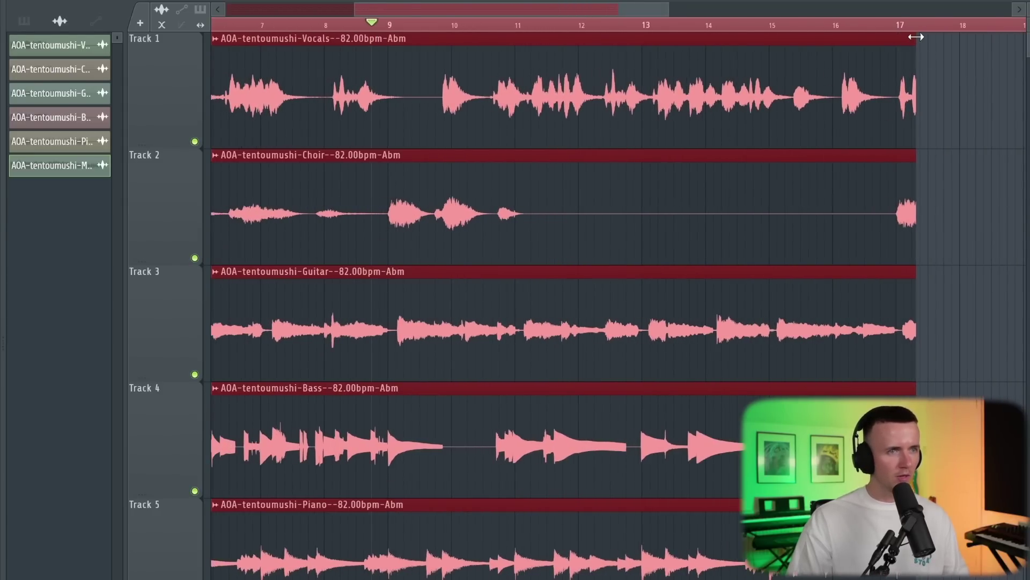
- Play the stretched stems from around bar 17 and check their timing against the bar grid
key(space)
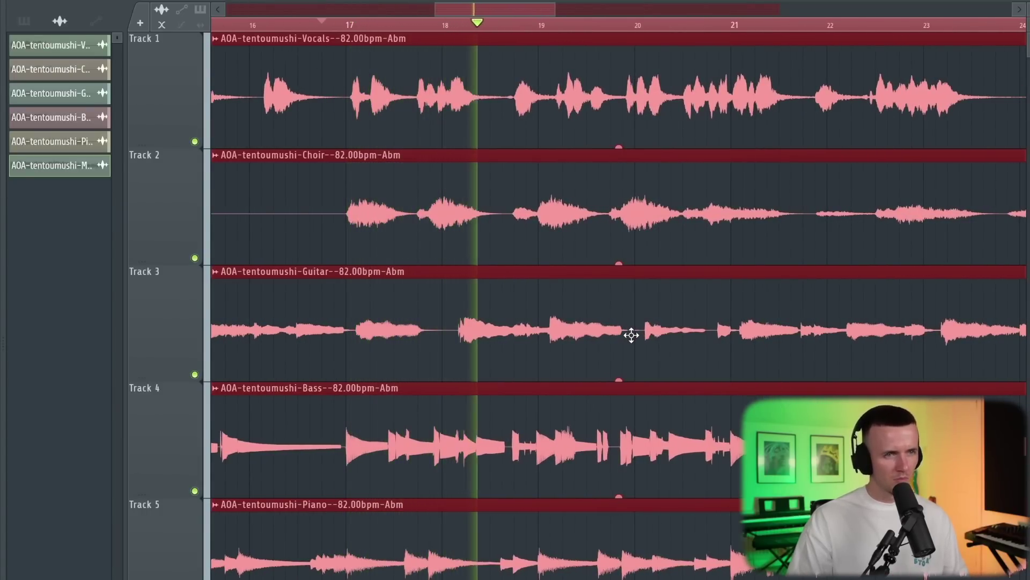
scroll(632, 335, down, 2)
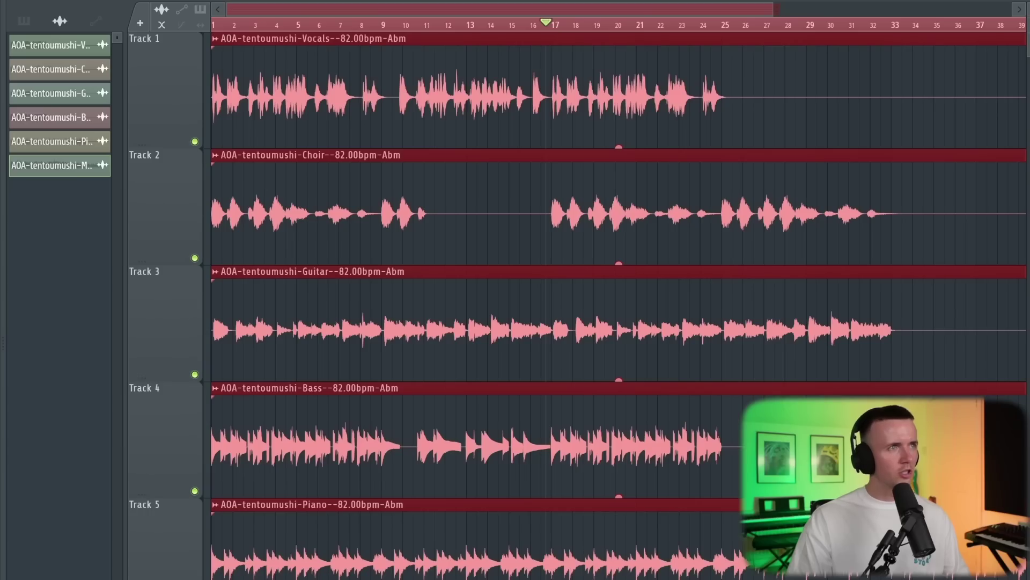
scroll(501, 306, down, 2)
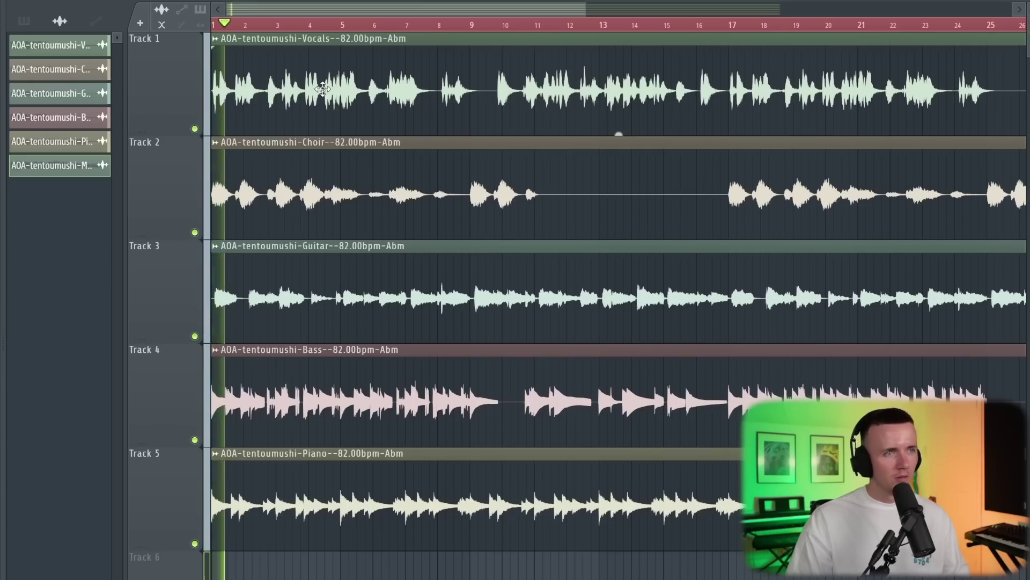
- Audition the stems around bar 4 and slice all five tracks at bars 5 and 7
click(266, 25)
drag(293, 31, 316, 28)
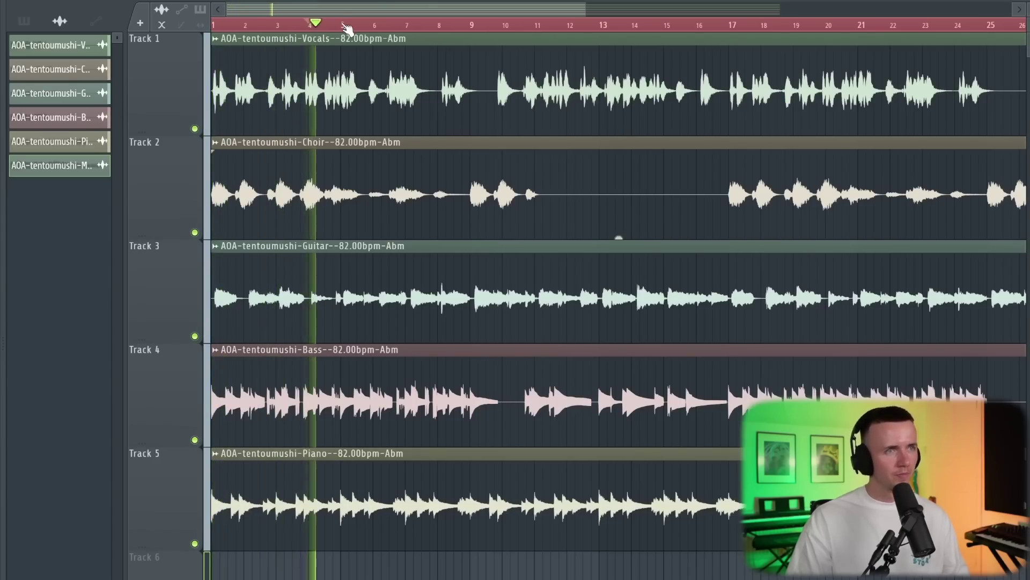
scroll(354, 112, up, 5)
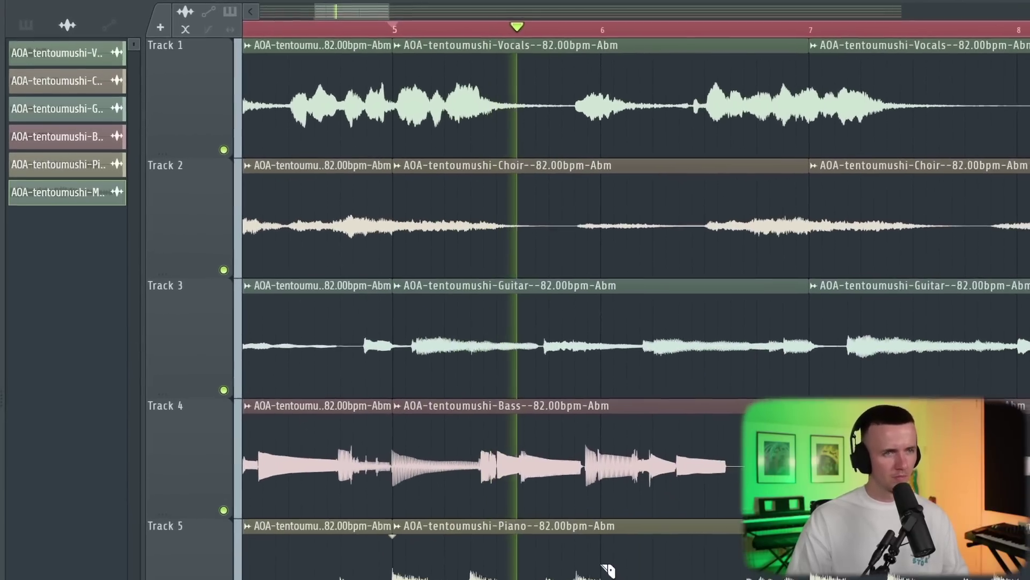
- Mute the bass slices on track 4 and slice all five stems halfway through bar 4
key(space)
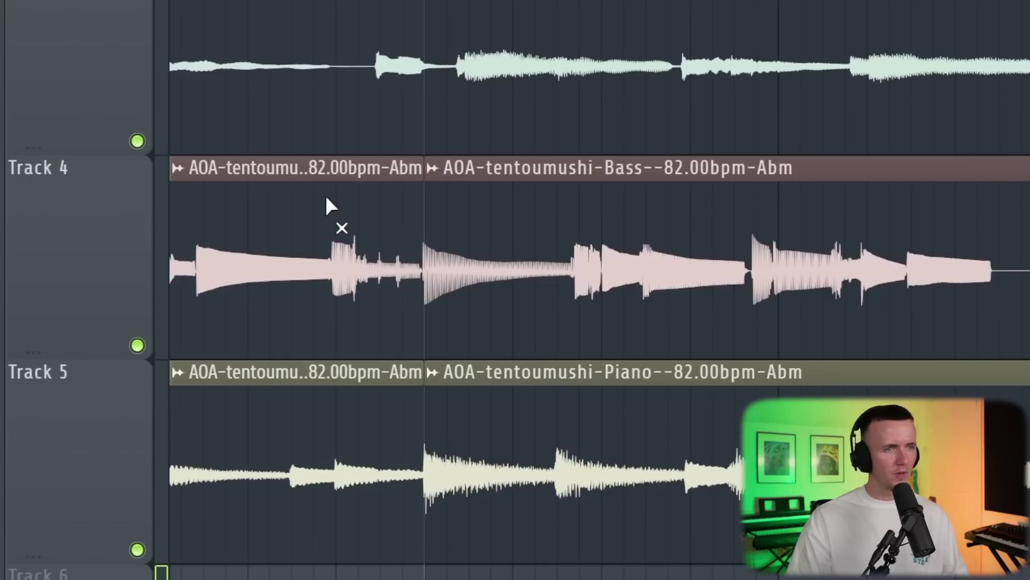
drag(326, 198, 483, 210)
drag(402, 40, 404, 325)
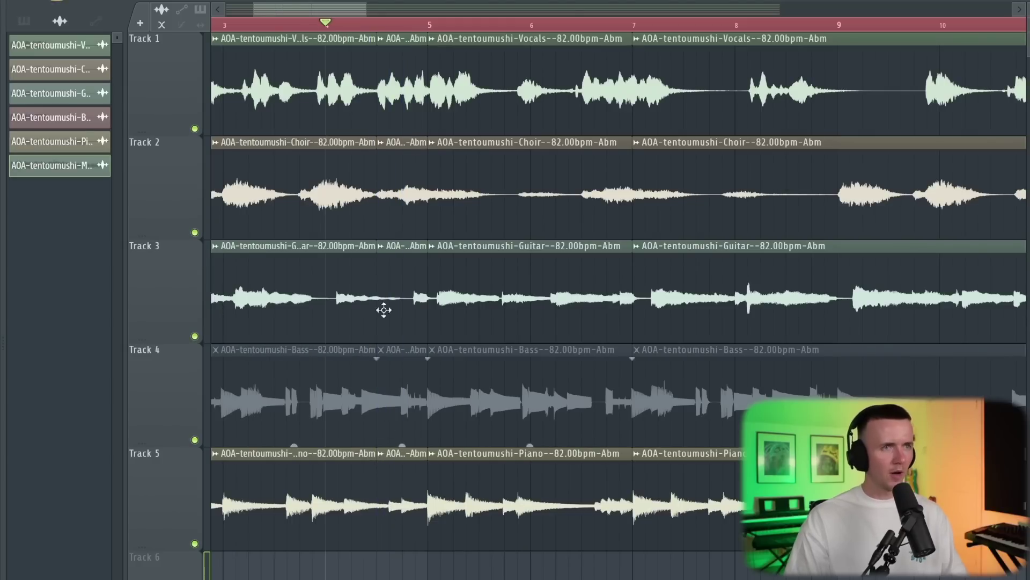
- Isolate bars 5 to 9 of all five stems, move those slices down to tracks 6–10 and play them soloed
scroll(498, 238, down, 3)
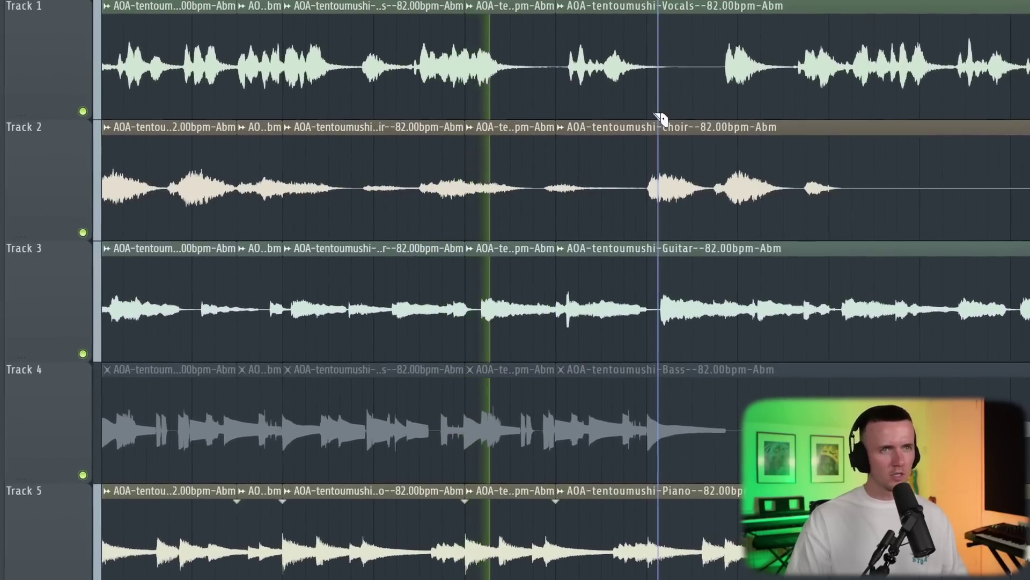
drag(408, 352, 287, 25)
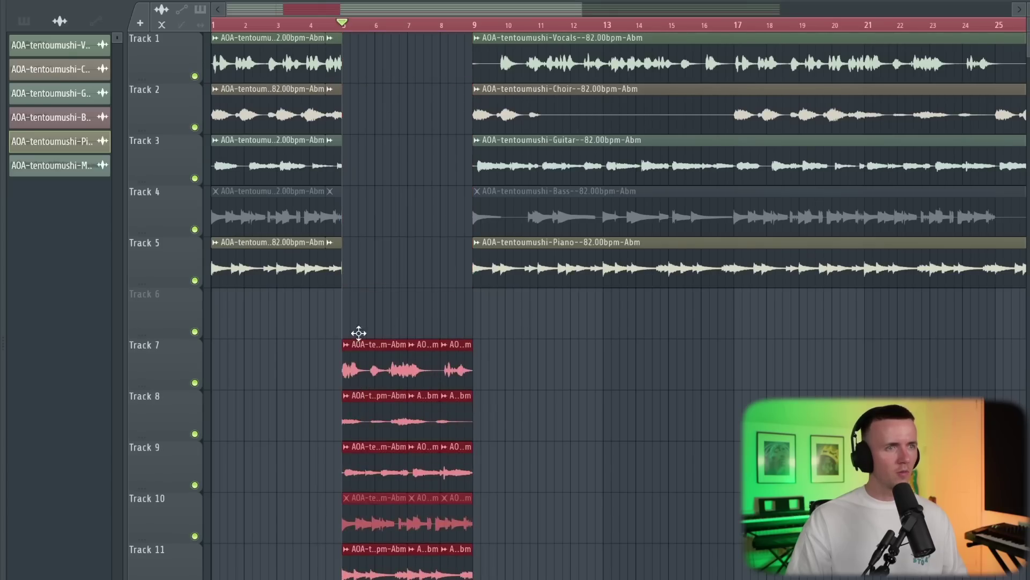
key(space)
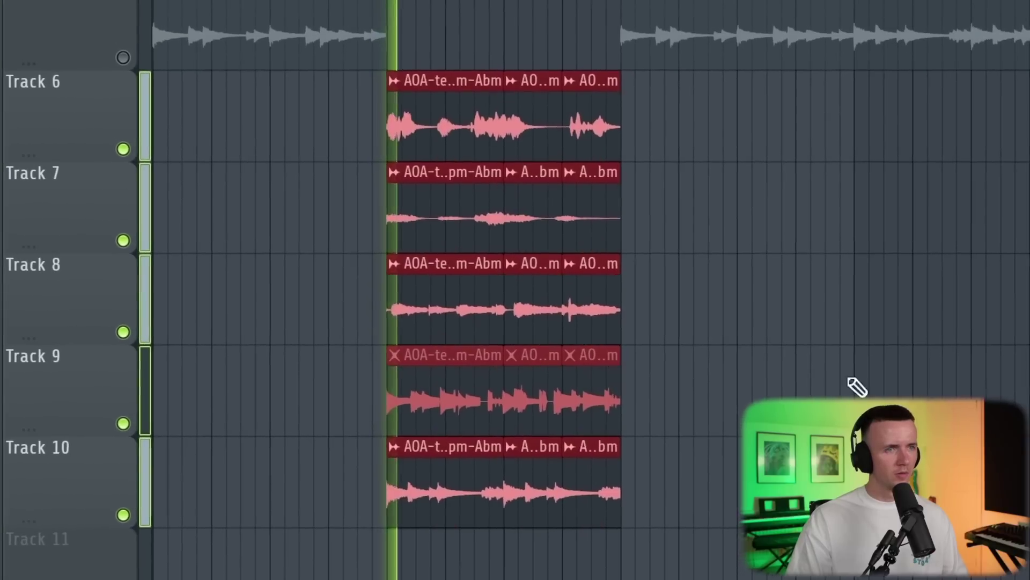
ctrl+click(601, 461)
scroll(393, 422, up, 3)
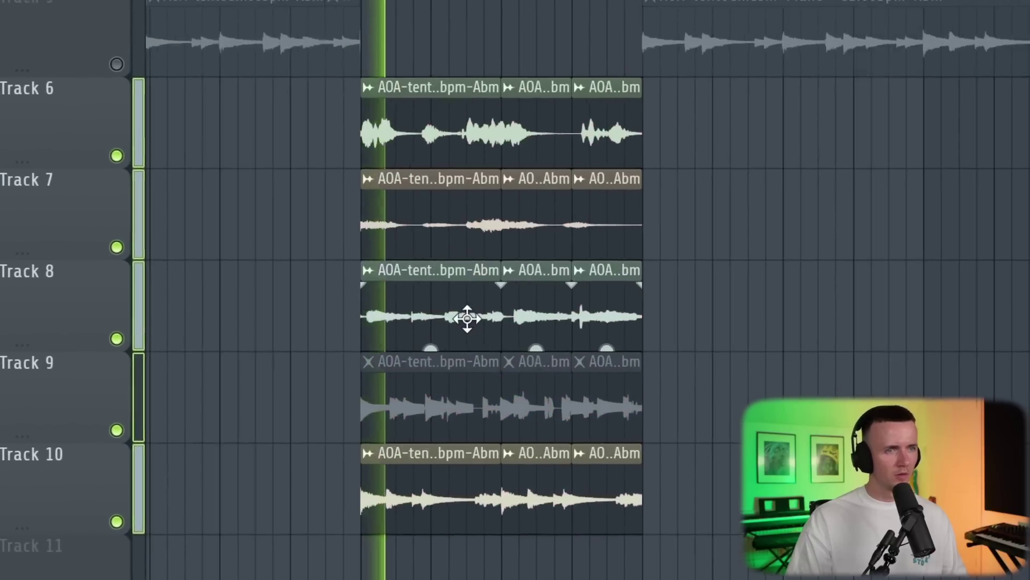
- Replace the second half of bar 8 in the chop on tracks 6–10 with the half-bar slices taken from just before bar 5
scroll(549, 250, down, 2)
drag(332, 0, 698, 263)
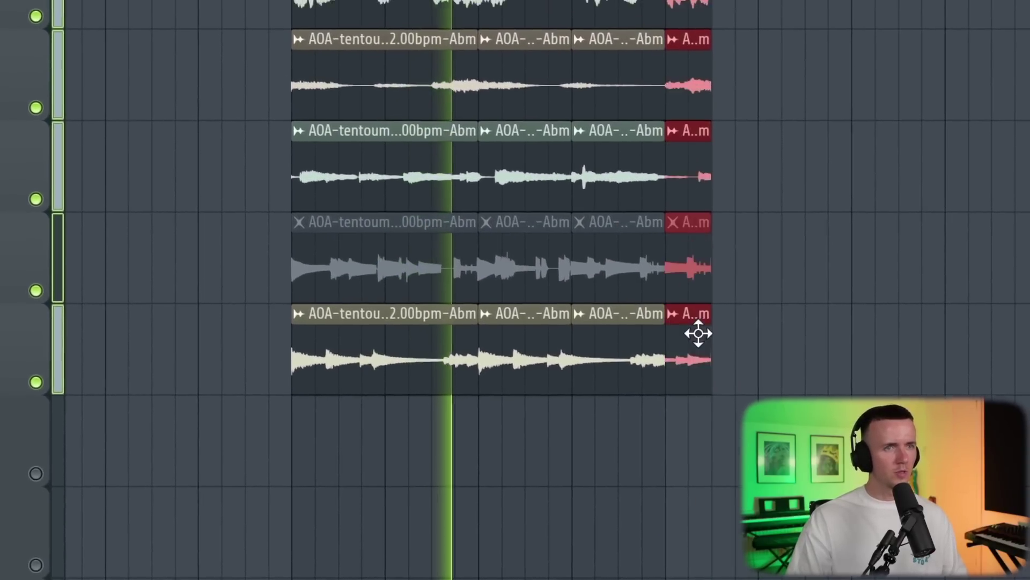
drag(606, 0, 614, 349)
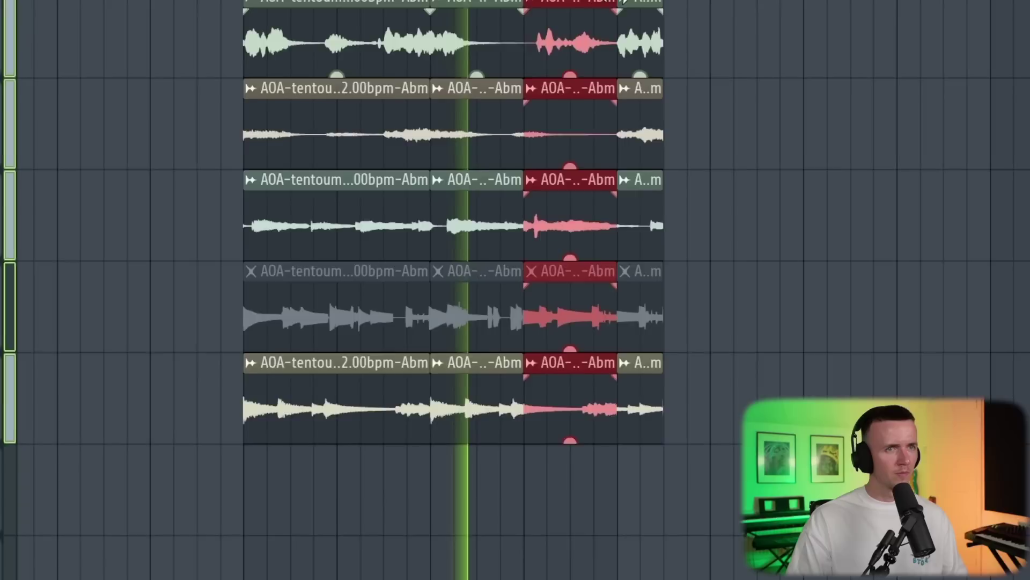
drag(617, 3, 616, 386)
drag(607, 64, 540, 65)
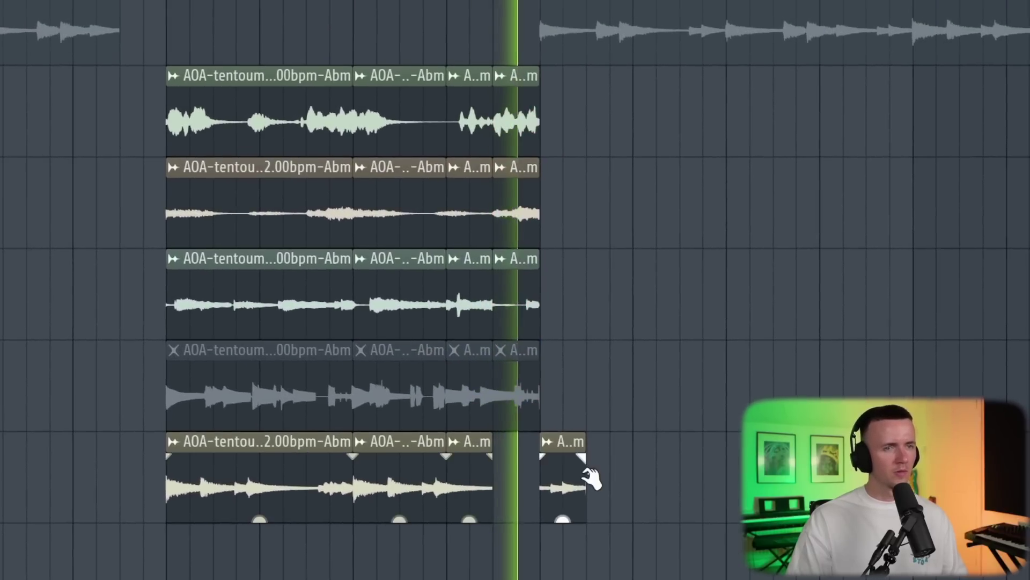
drag(609, 452, 548, 428)
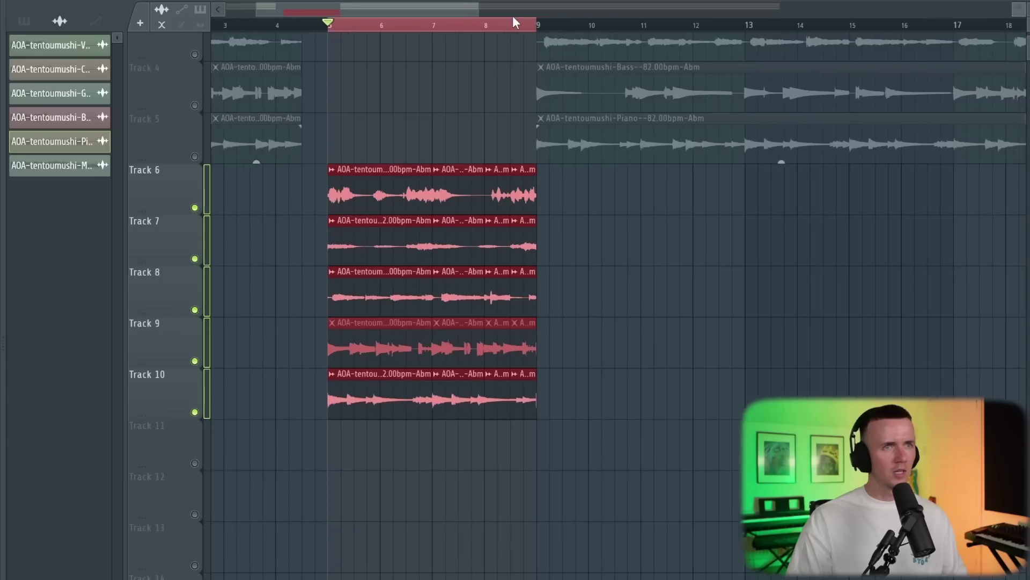
- Move bars 13 to 15 of all five stems to bar 9 on tracks 6–10, directly after the chop, and audition the transition
click(494, 25)
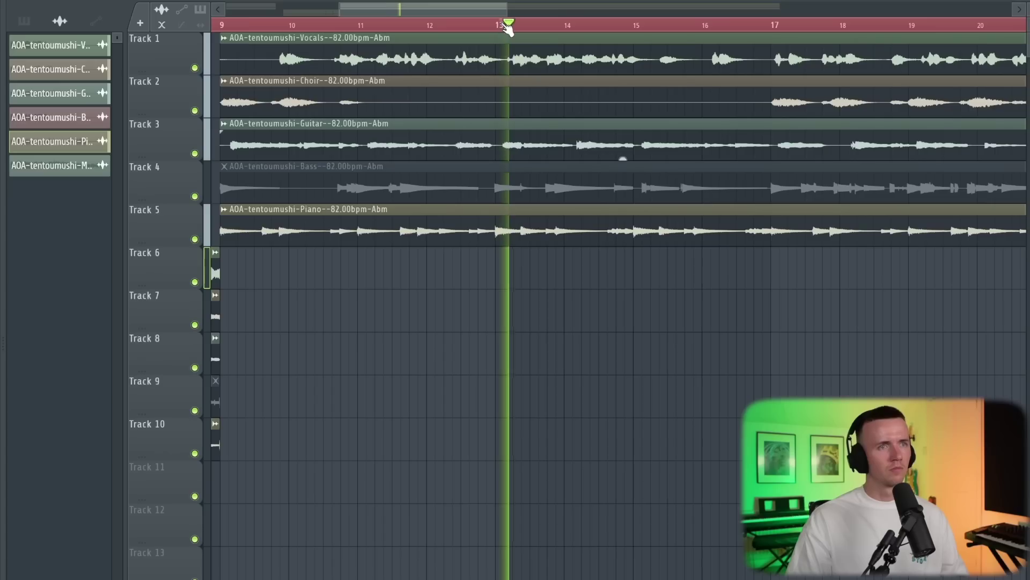
drag(508, 28, 500, 29)
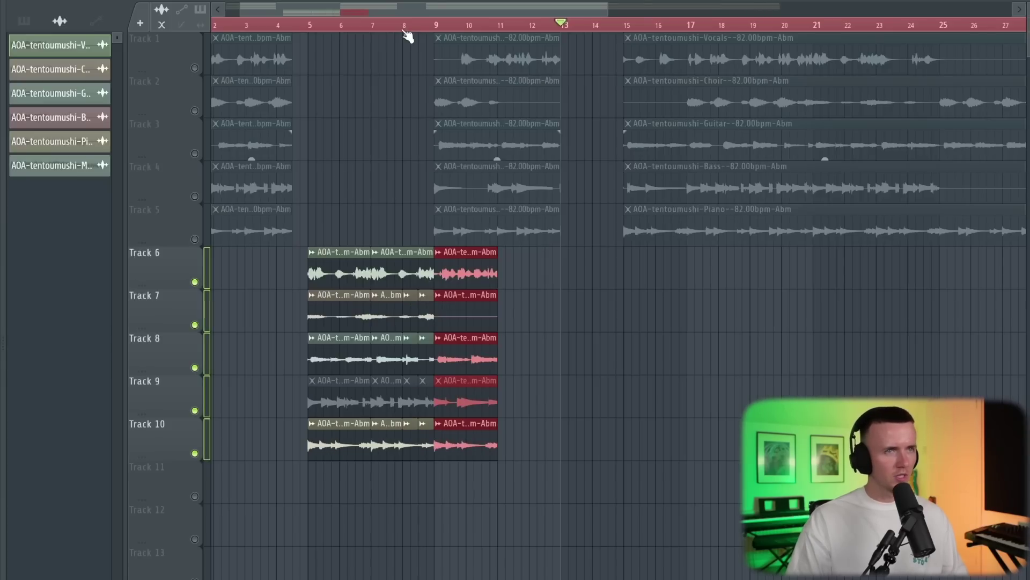
click(403, 30)
key(space)
key(ctrl+d)
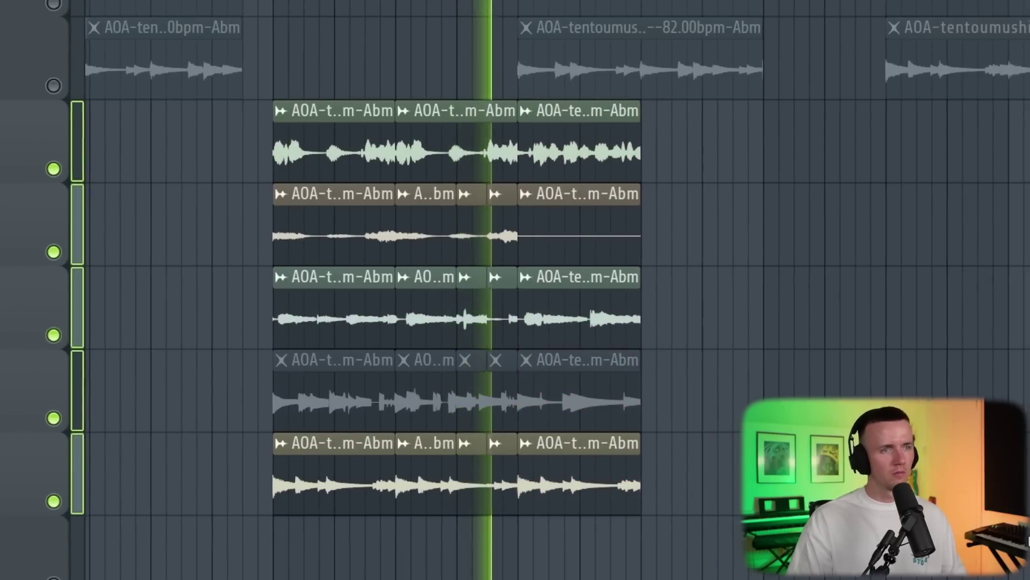
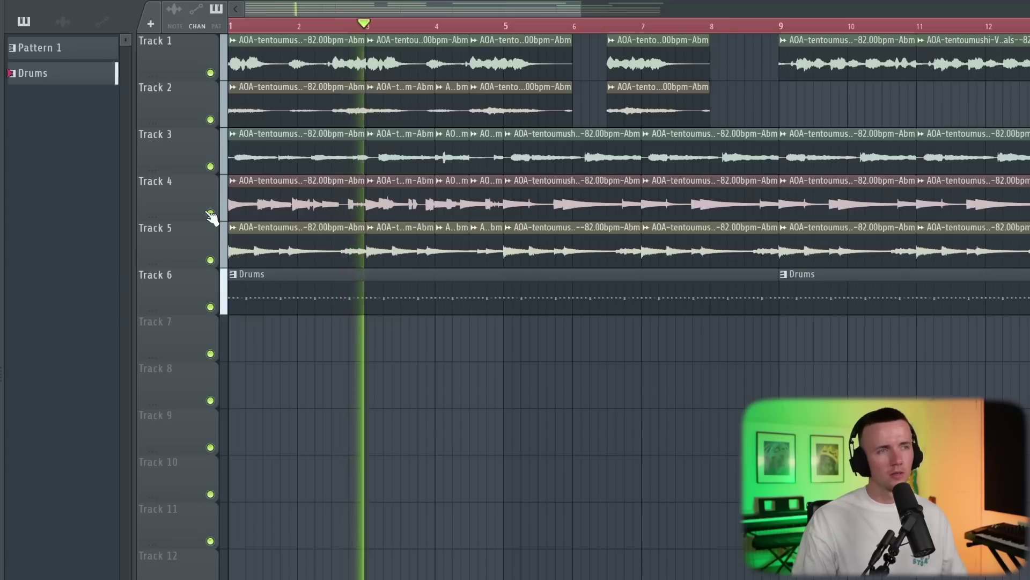
- Mute the bass stem on track 4 and draw a descending E4, D4, B3 phrase in the piano roll
click(211, 213)
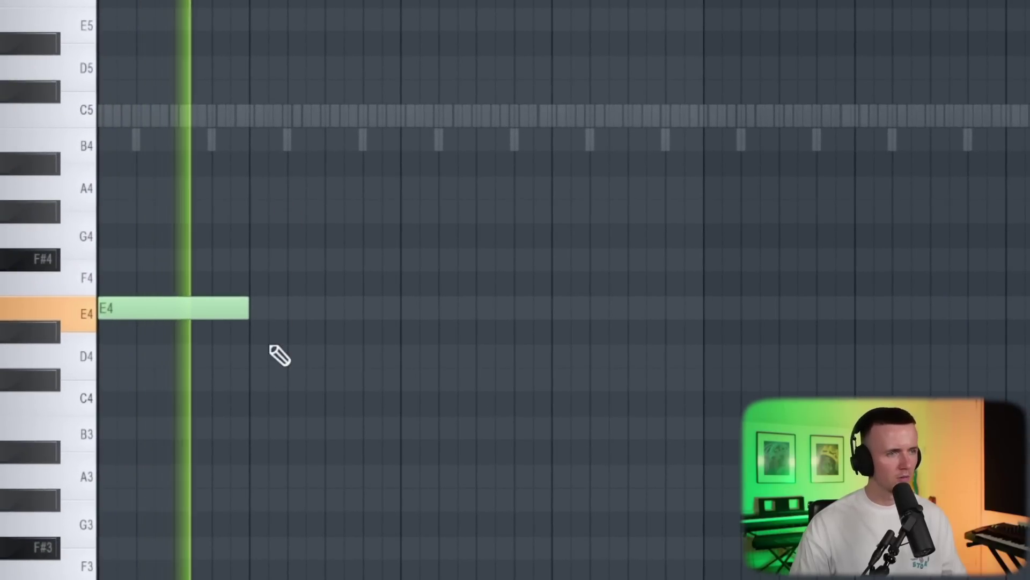
click(260, 401)
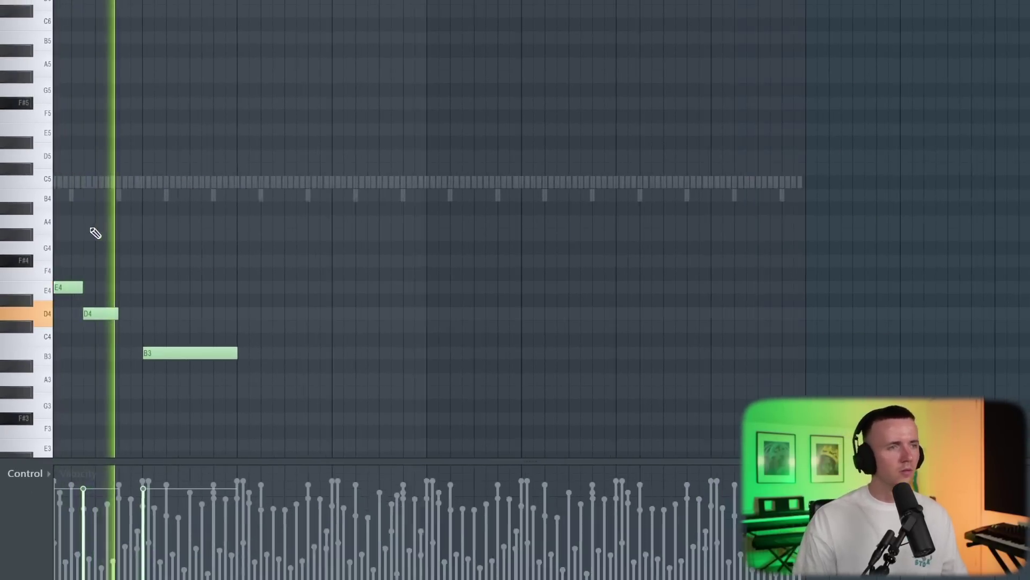
scroll(95, 233, up, 2)
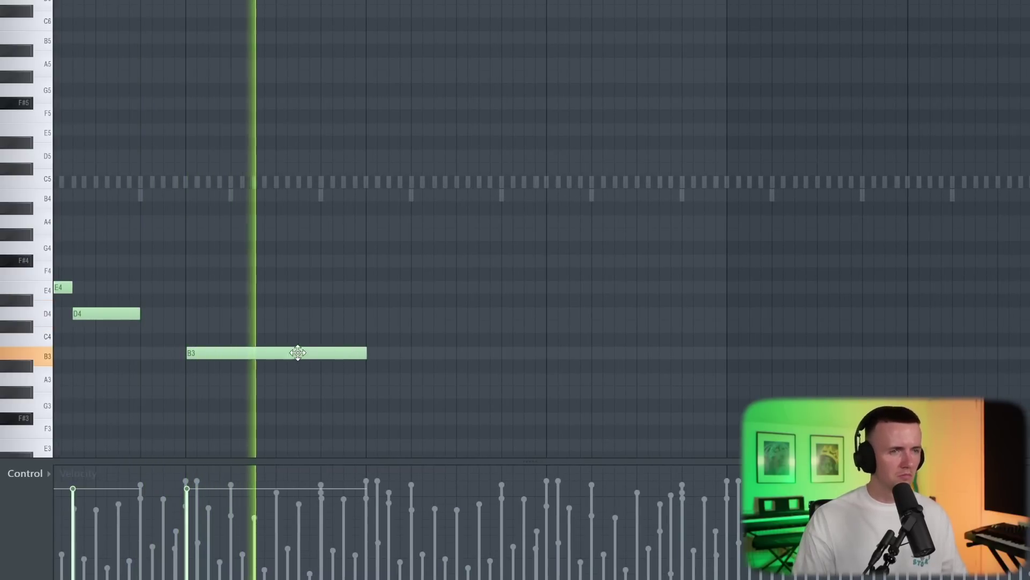
scroll(416, 308, down, 2)
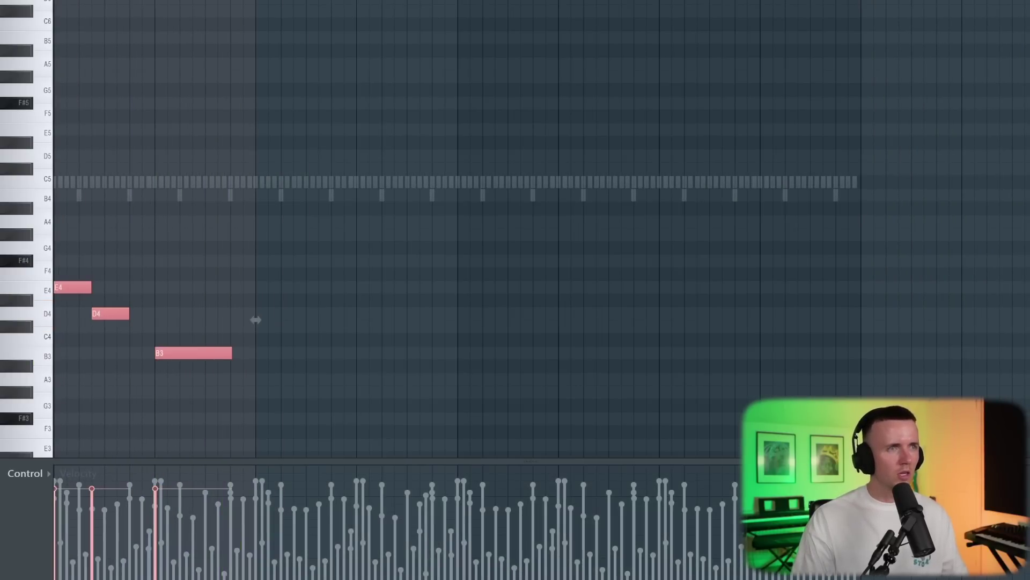
- Repeat the E4, D4, B3 phrase and add short D4 and C4 pickup notes leading into the second B3
key(ctrl+b)
scroll(126, 207, up, 3)
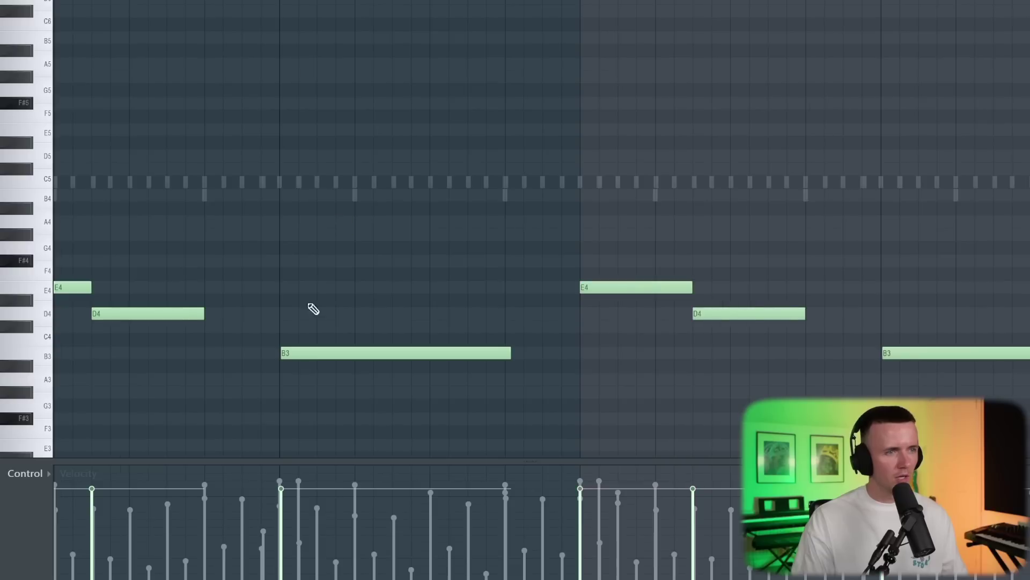
scroll(311, 307, up, 2)
scroll(246, 357, up, 1)
scroll(247, 358, down, 4)
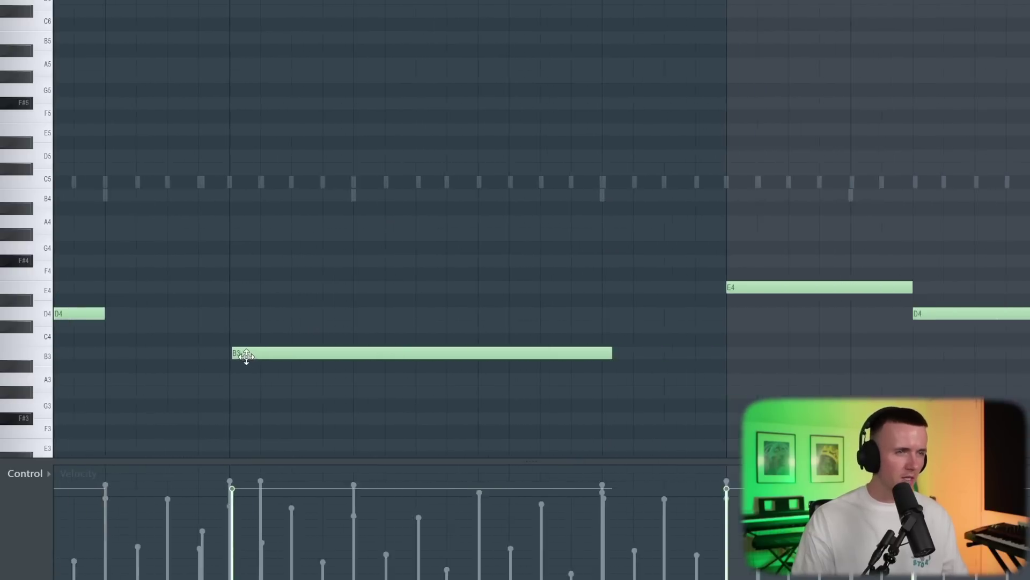
scroll(432, 308, up, 3)
drag(449, 352, 429, 355)
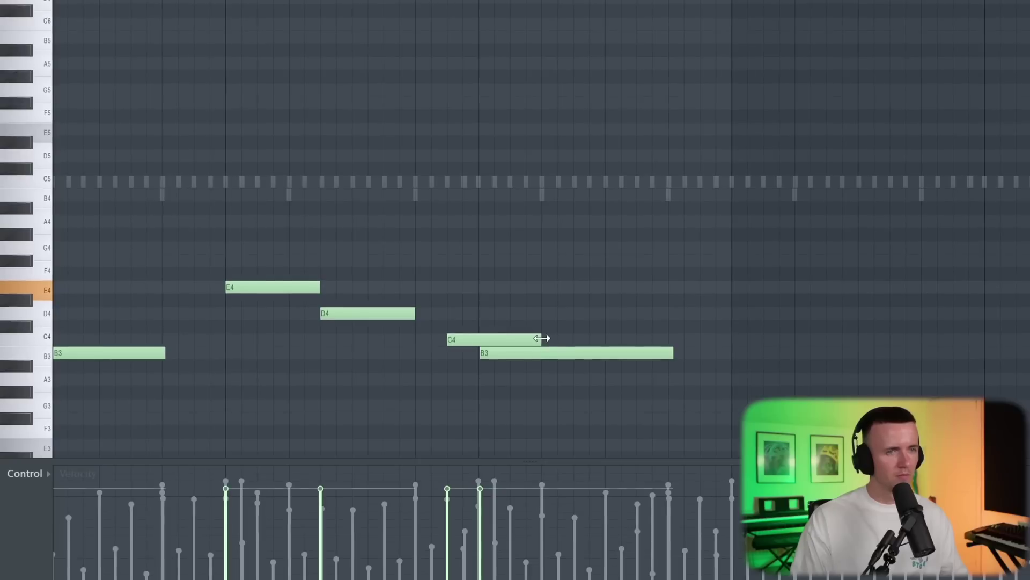
drag(545, 338, 459, 304)
click(466, 328)
key(space)
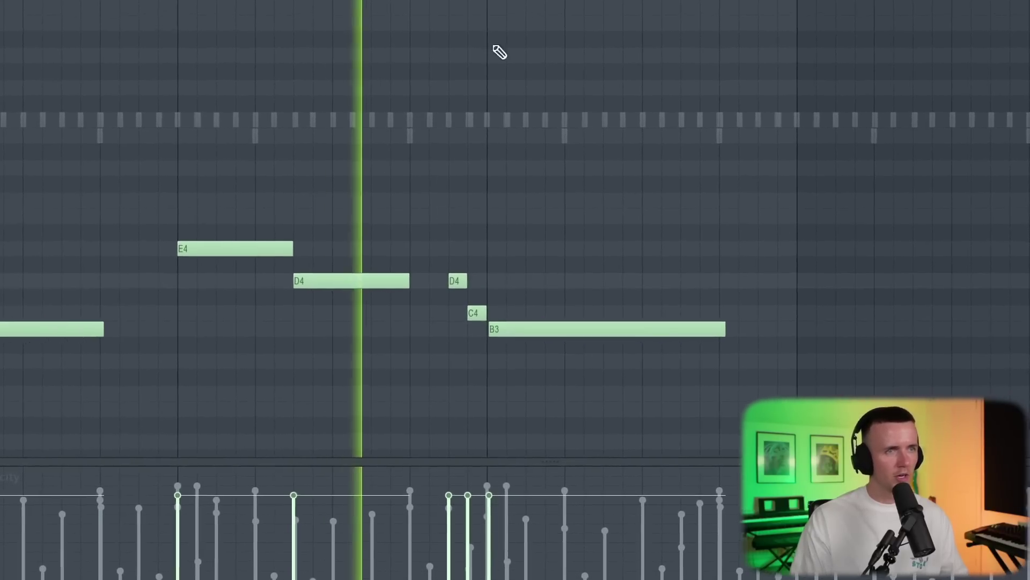
- Add a descending A4, G4, F#4 run after the second B3, with the last two notes kept short
scroll(505, 67, up, 1)
scroll(515, 86, down, 5)
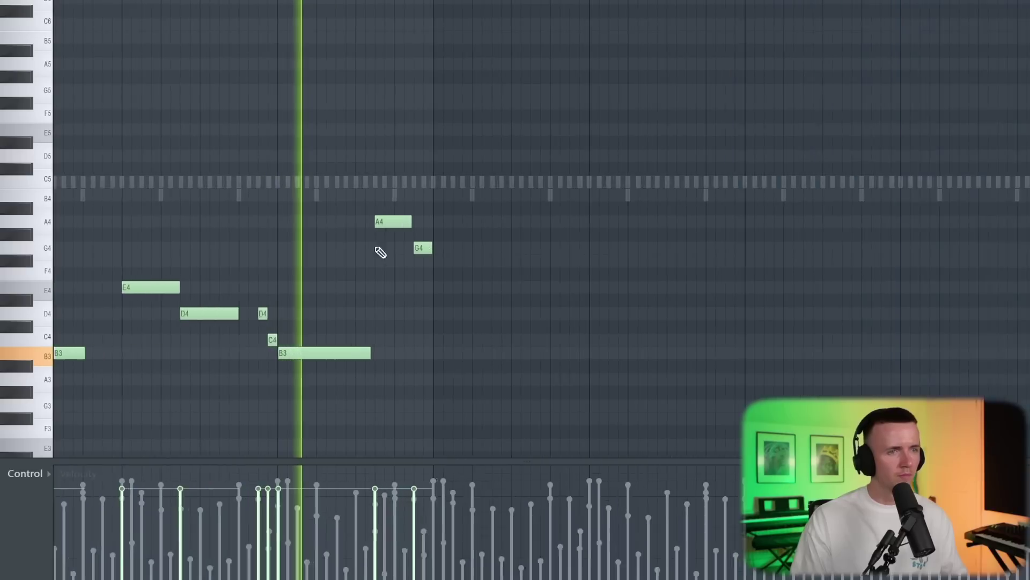
scroll(380, 248, up, 2)
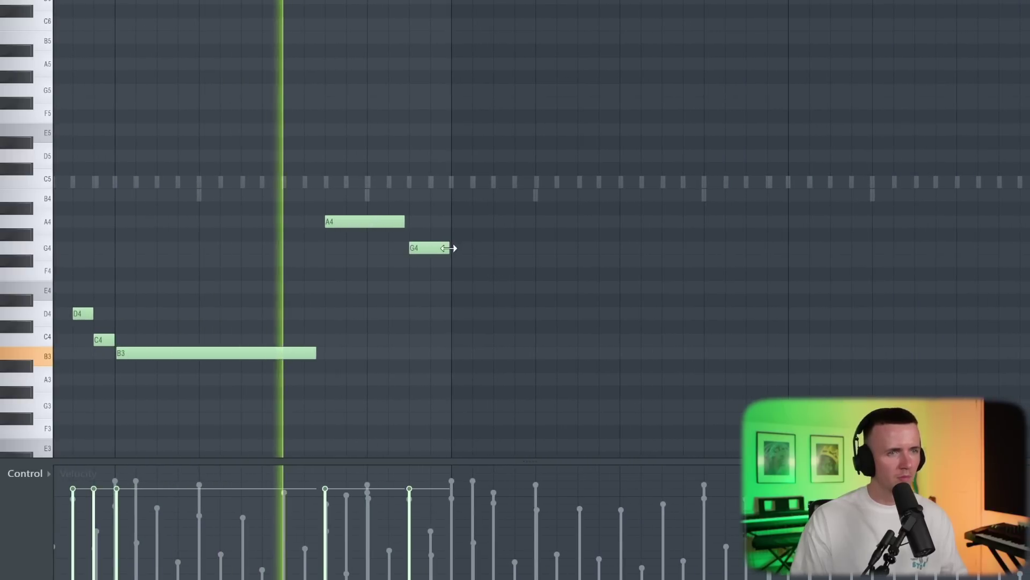
click(432, 262)
scroll(421, 268, down, 4)
key(space)
- Extend the bass line over bars 5 to 8 with a repeated E4, B3, G4, F#4 phrase, and mute track 4's bass clips from bar 13
key(ctrl+a)
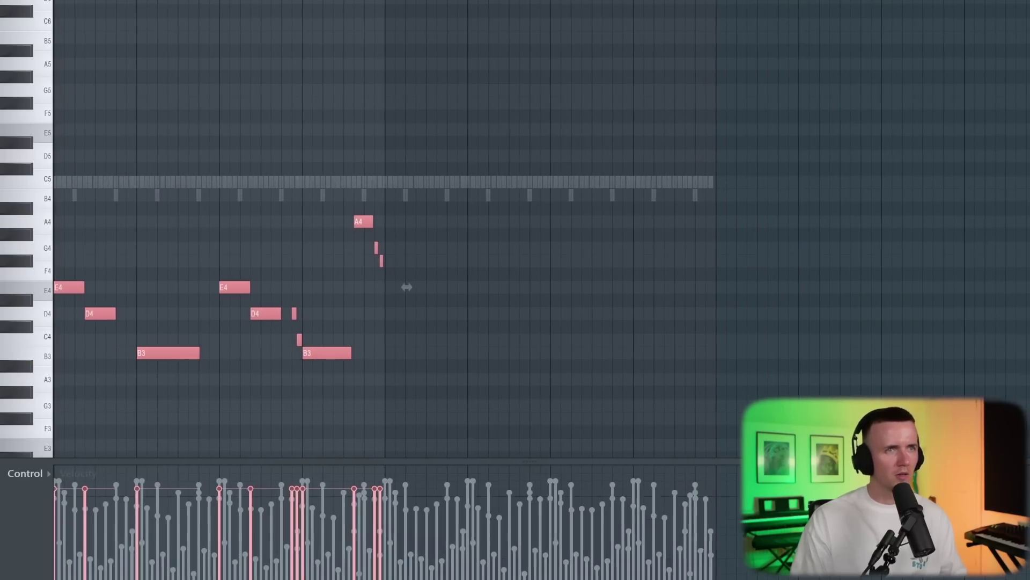
key(ctrl+b)
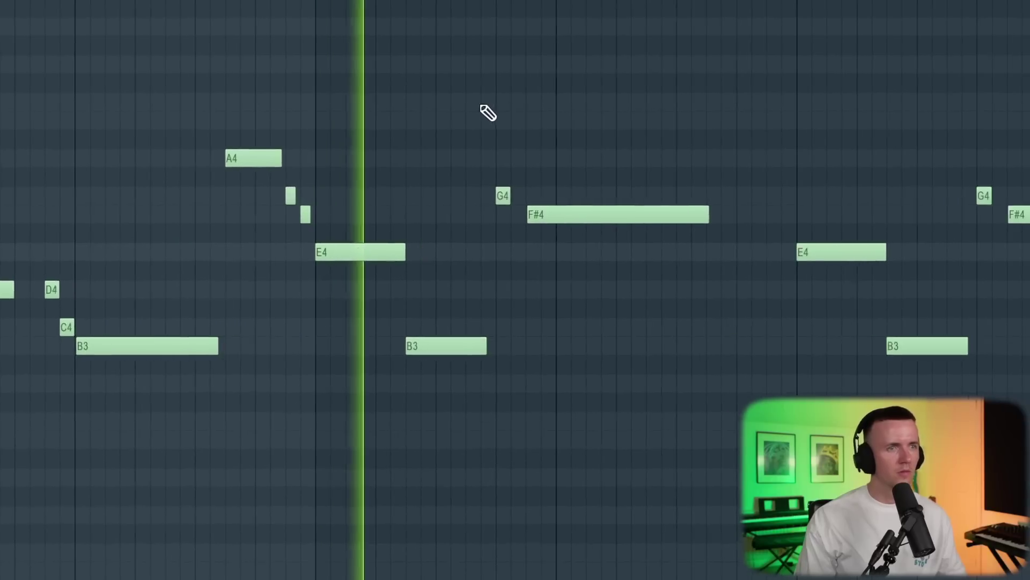
scroll(491, 94, up, 1)
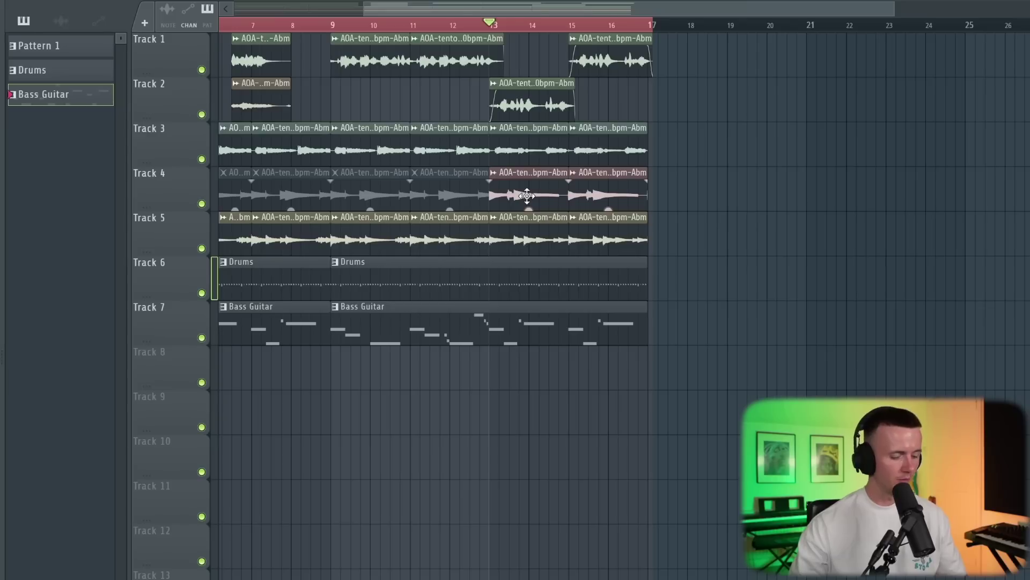
drag(494, 196, 643, 200)
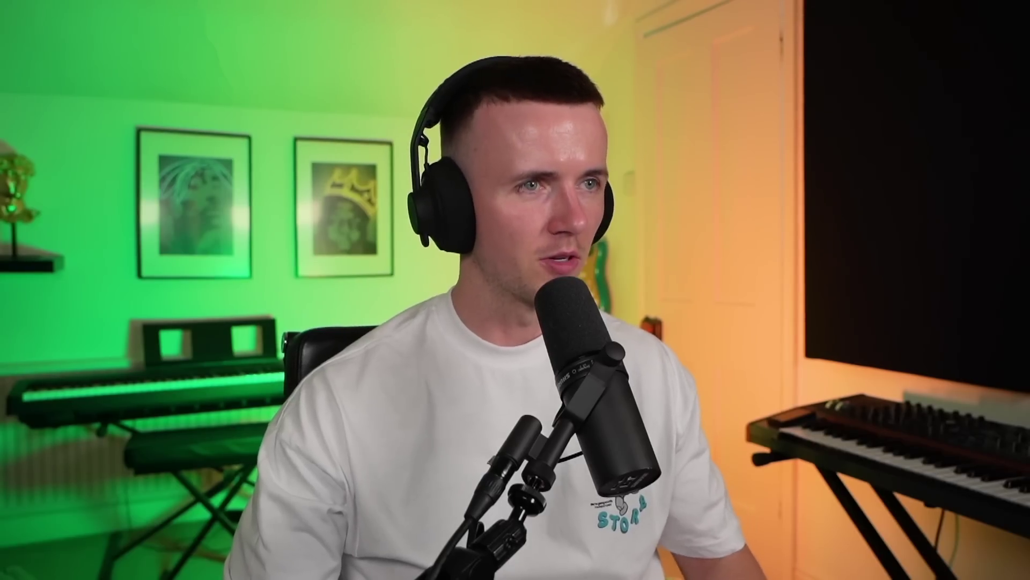
- Make the second Bass Guitar clip unique and simplify its last bars by deleting the B3 and G4 and moving the F#4 to E4
right_click(337, 306)
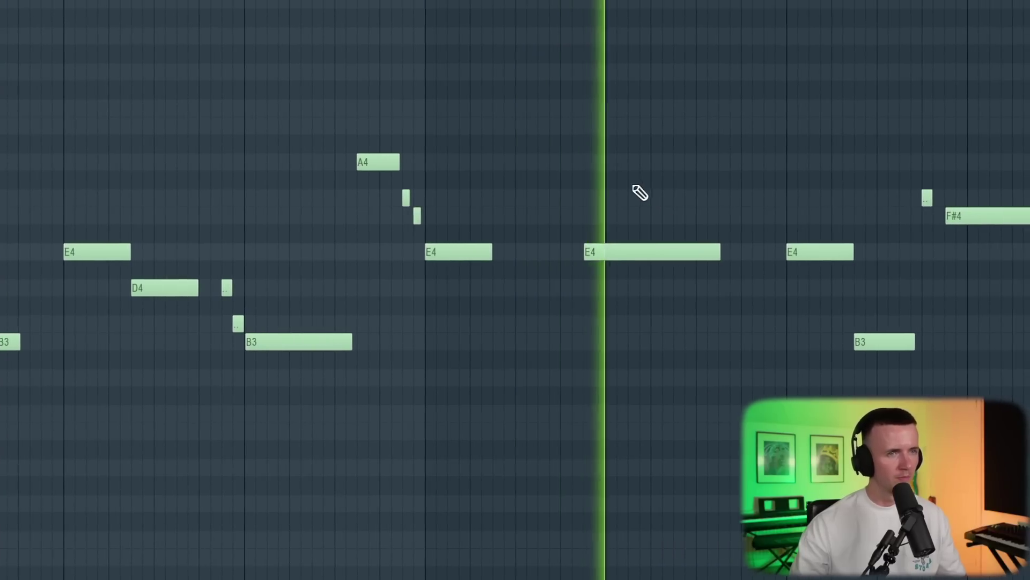
right_click(854, 348)
right_click(863, 198)
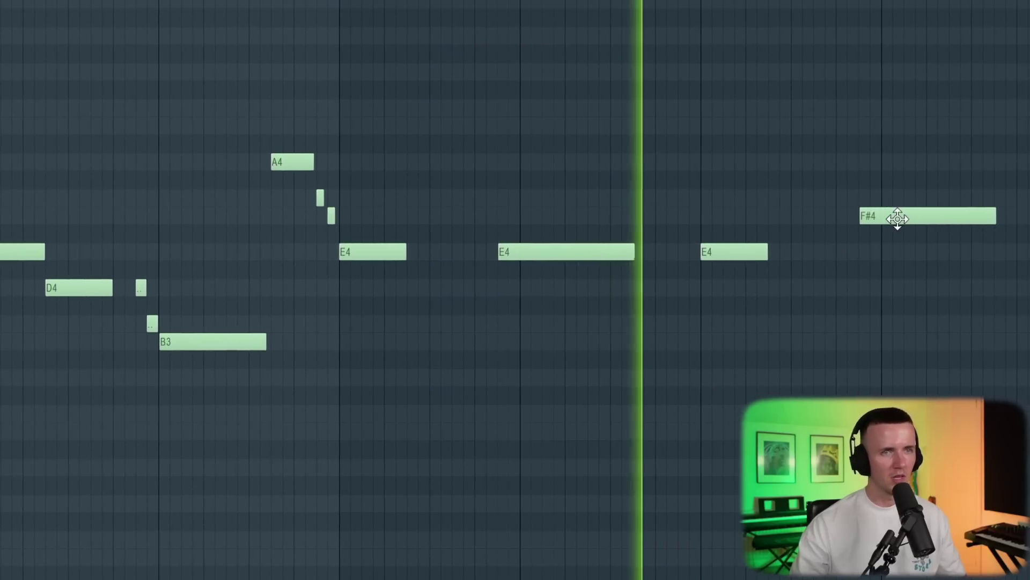
drag(897, 219, 877, 260)
scroll(756, 207, down, 2)
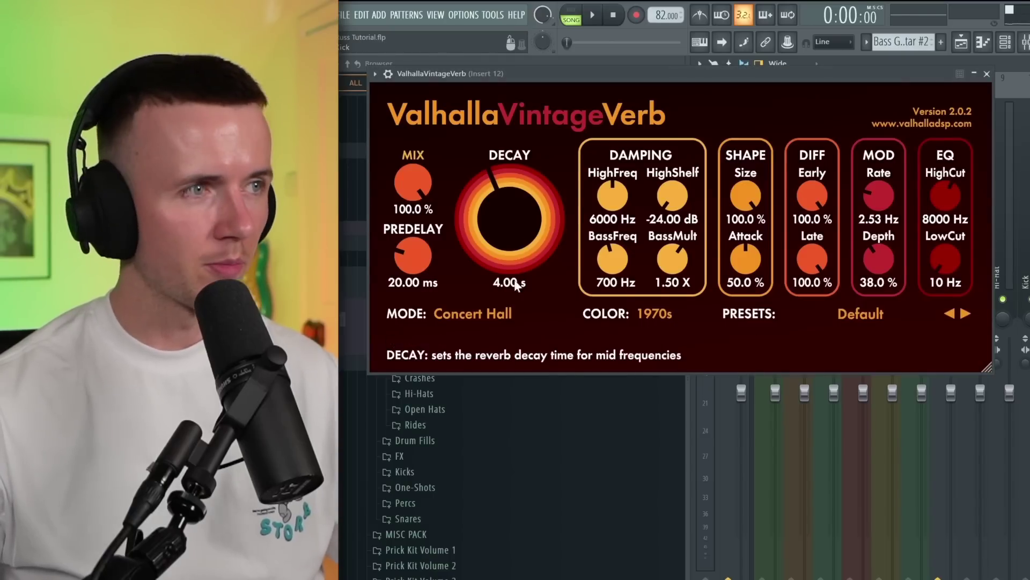
- Choose a reverb mode in ValhallaVintageVerb on Insert 12
click(501, 314)
click(485, 369)
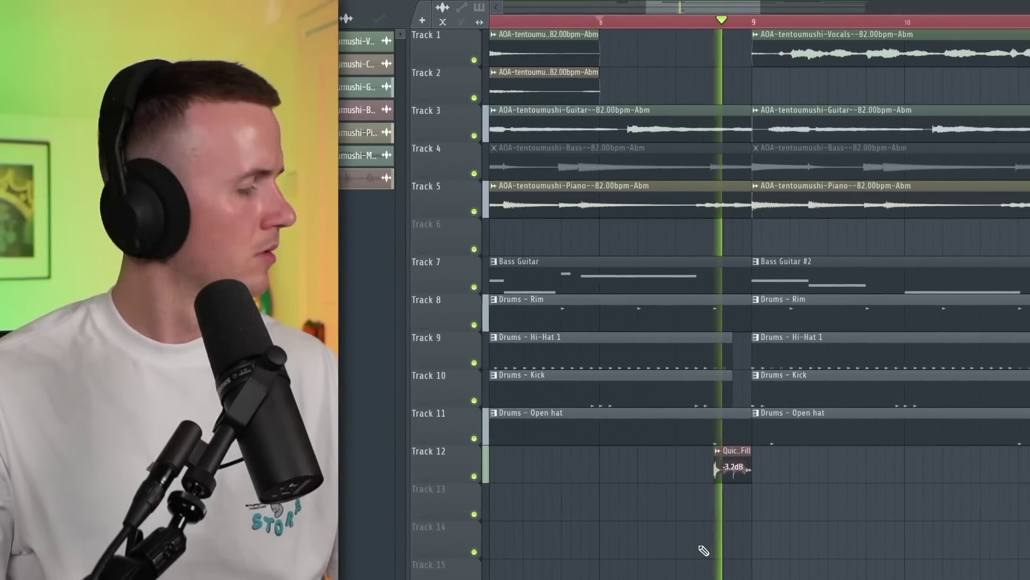
- Audition the 808s from Jay Cactus - The Source (Boom Bap) and add The Source - Deep 808 to the channel rack
scroll(703, 550, down, 6)
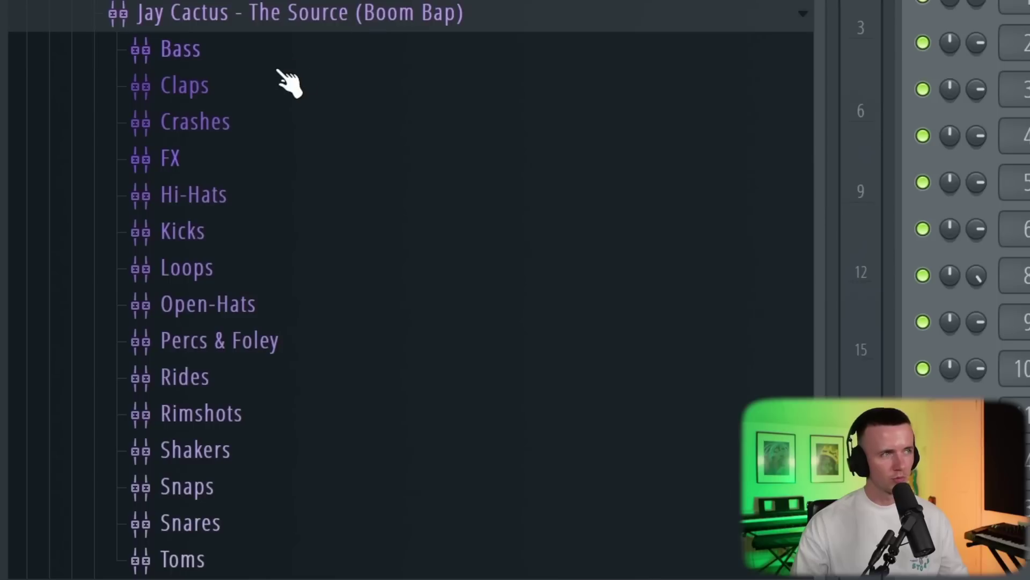
click(281, 56)
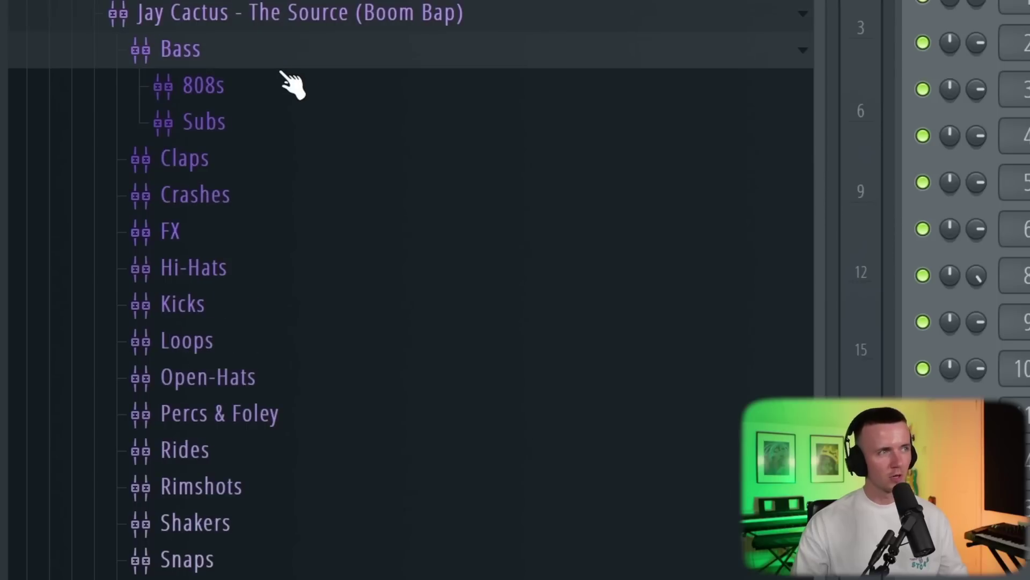
click(283, 85)
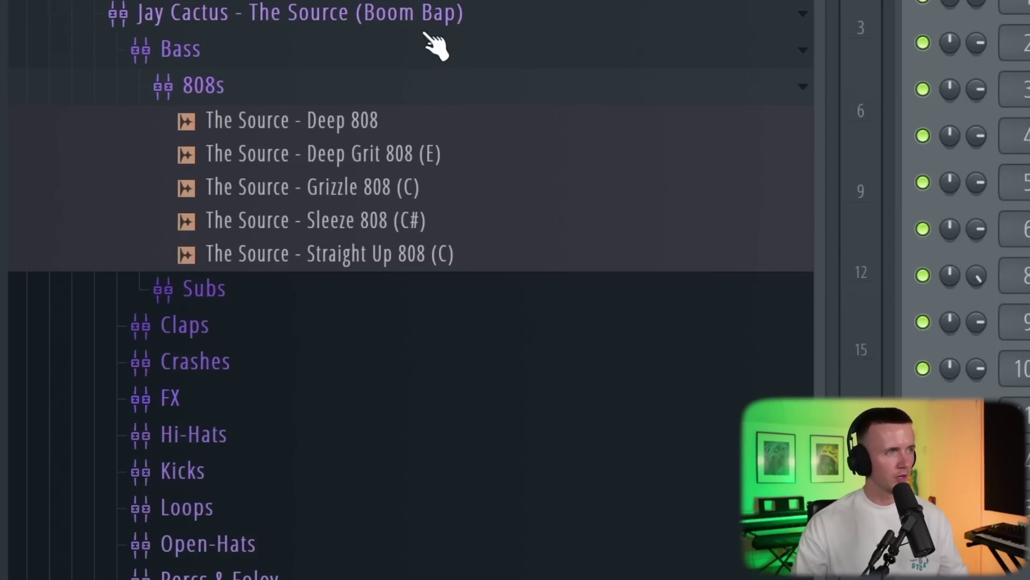
click(411, 226)
click(378, 120)
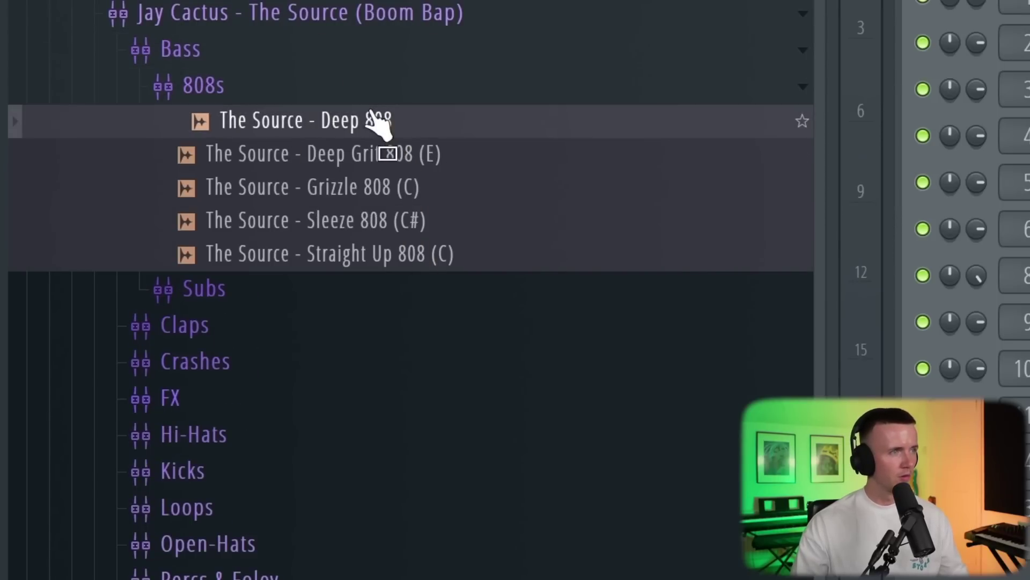
drag(353, 122, 271, 472)
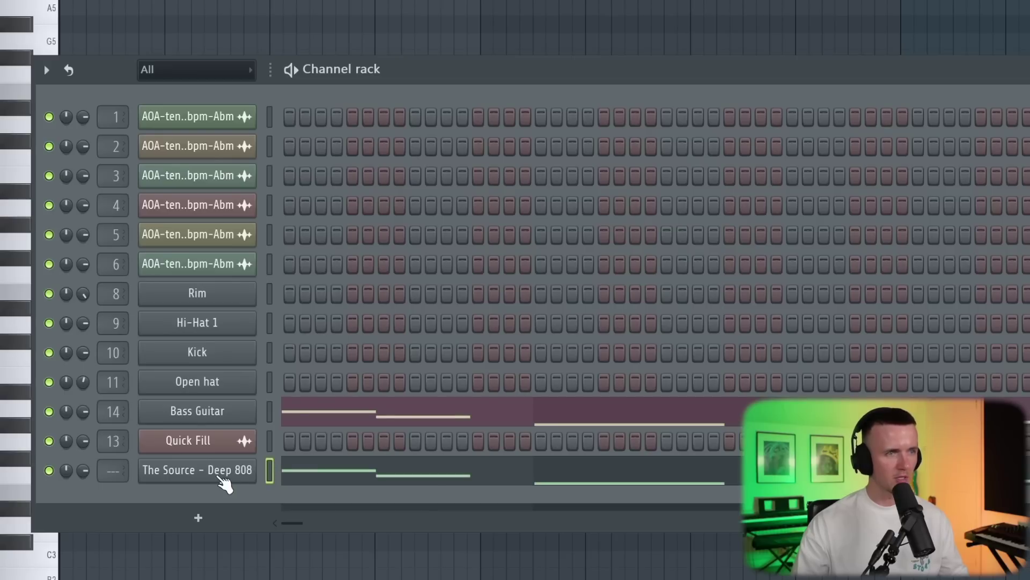
- Adjust the Deep 808's volume envelope with a shorter release and a slight attack
click(221, 475)
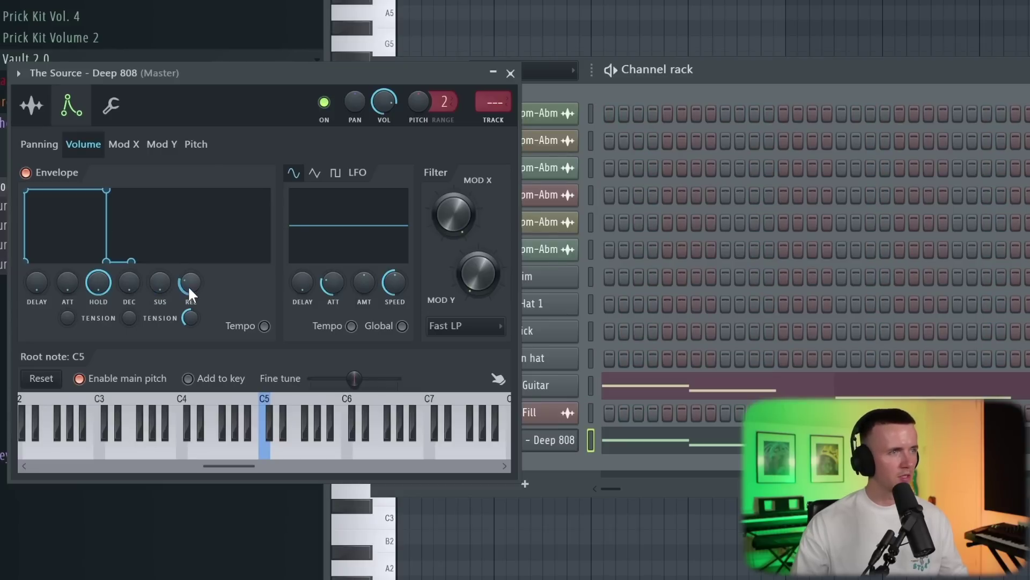
drag(189, 285, 189, 317)
drag(65, 285, 65, 278)
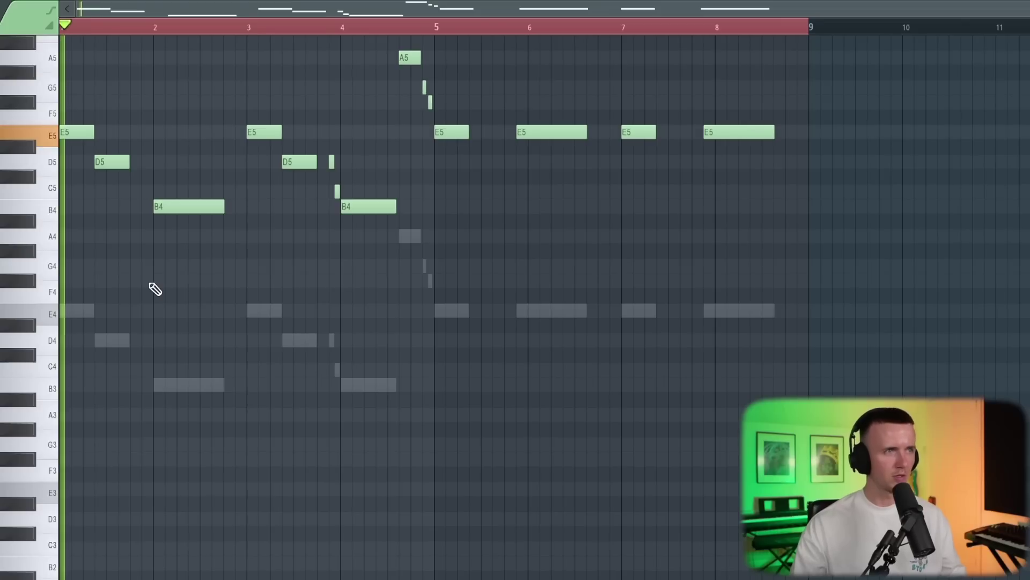
scroll(159, 405, up, 3)
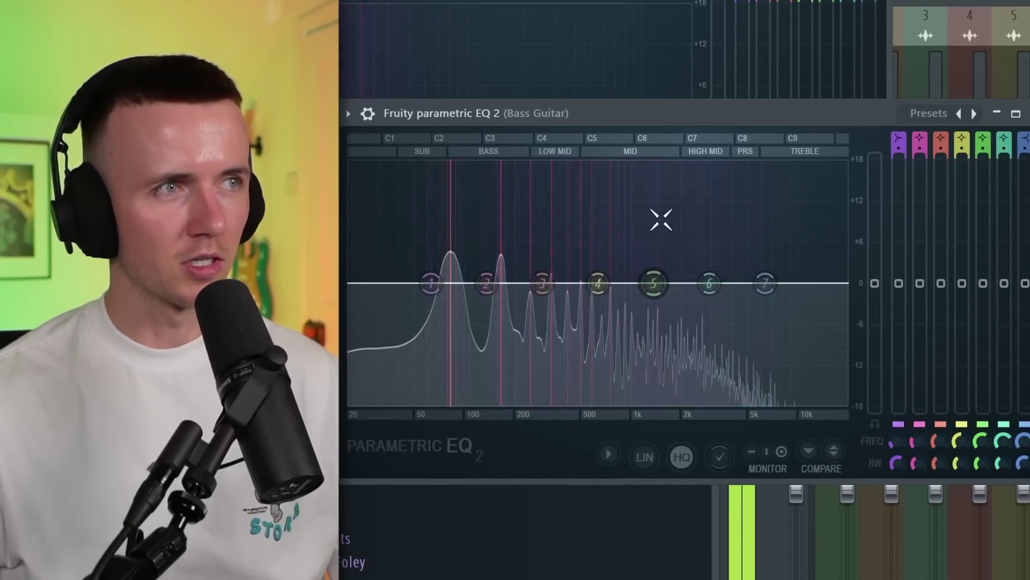
- Feed the Kick into Kickstart 2's sidechain input on the Deep 808 and switch its trigger to Audio
drag(635, 112, 651, 120)
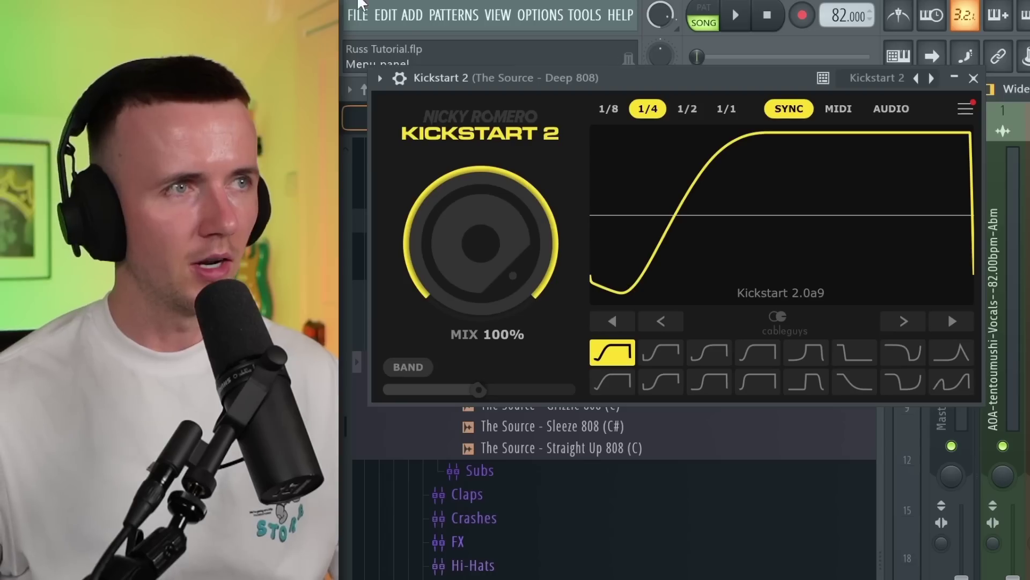
click(399, 78)
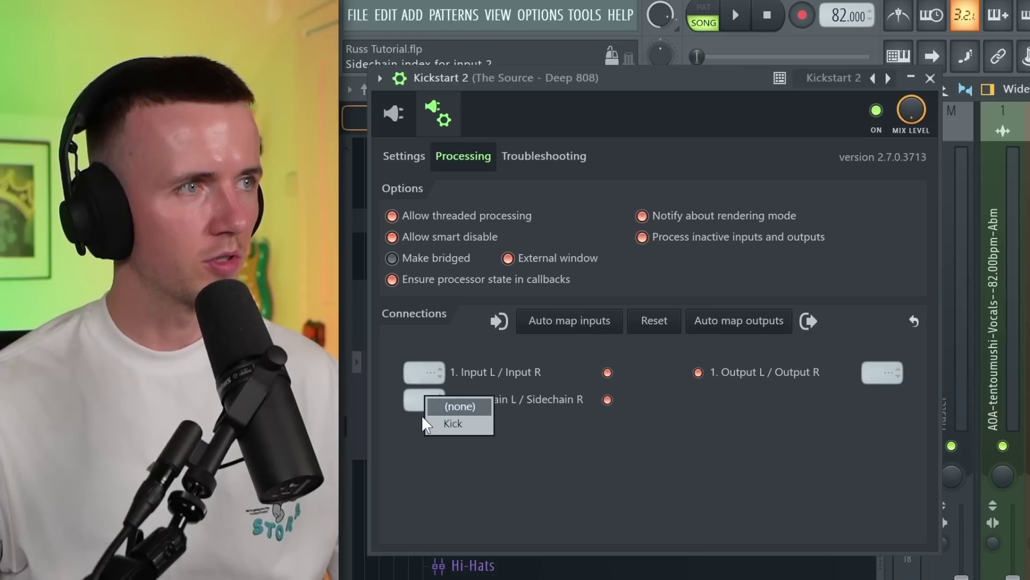
click(454, 423)
click(394, 114)
click(891, 154)
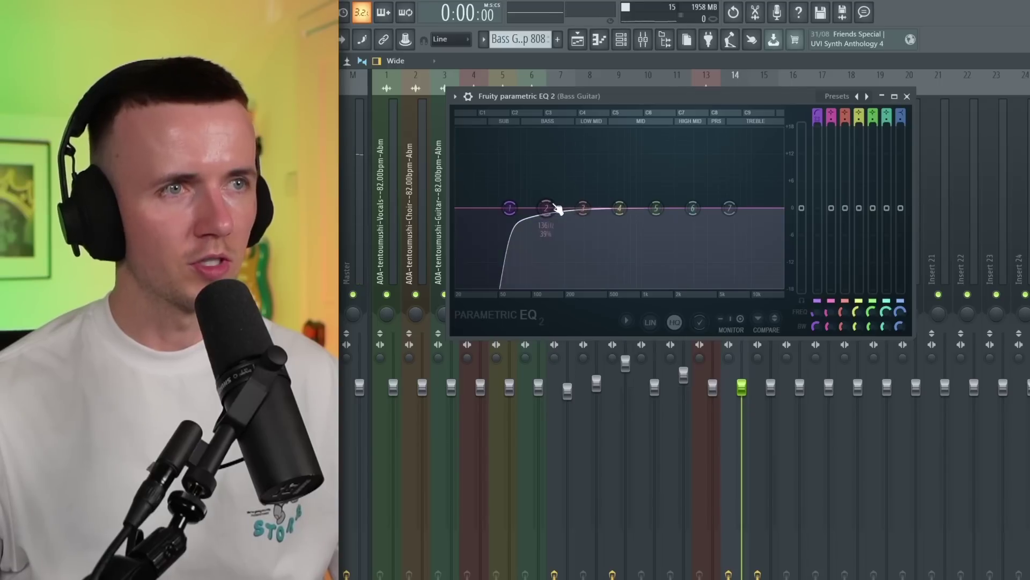
- Adjust the low cut on the Bass Guitar in Fruity parametric EQ 2
drag(492, 208, 500, 208)
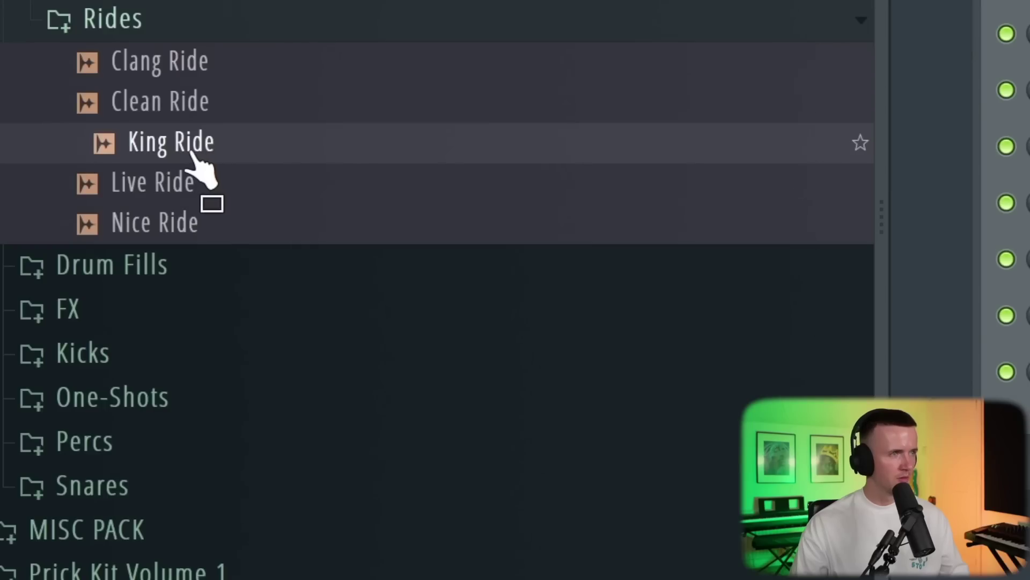
- Add the King Ride sample to the channel rack and place hits on steps 5 and 13 of each bar
drag(191, 153, 438, 452)
click(419, 489)
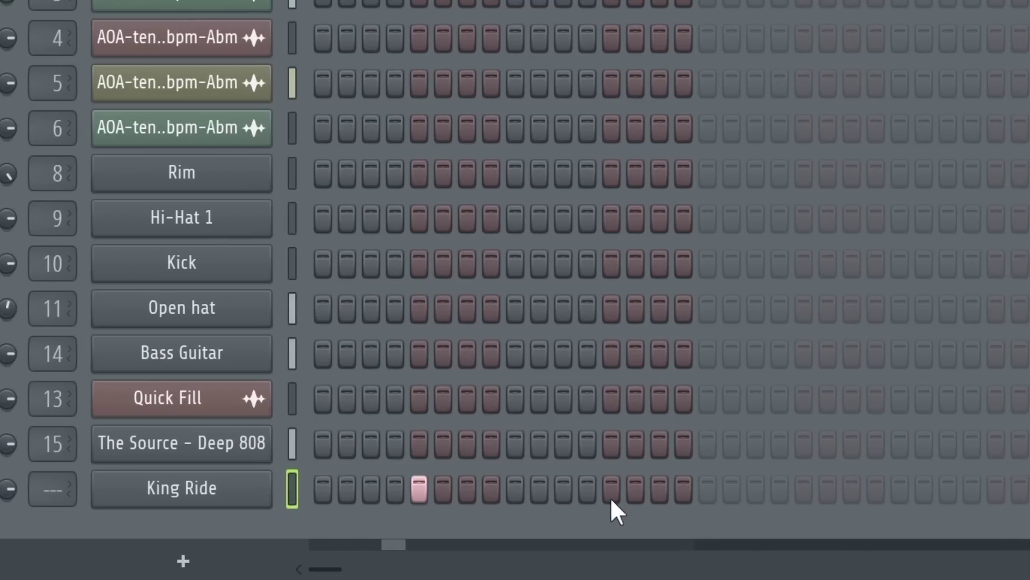
click(611, 489)
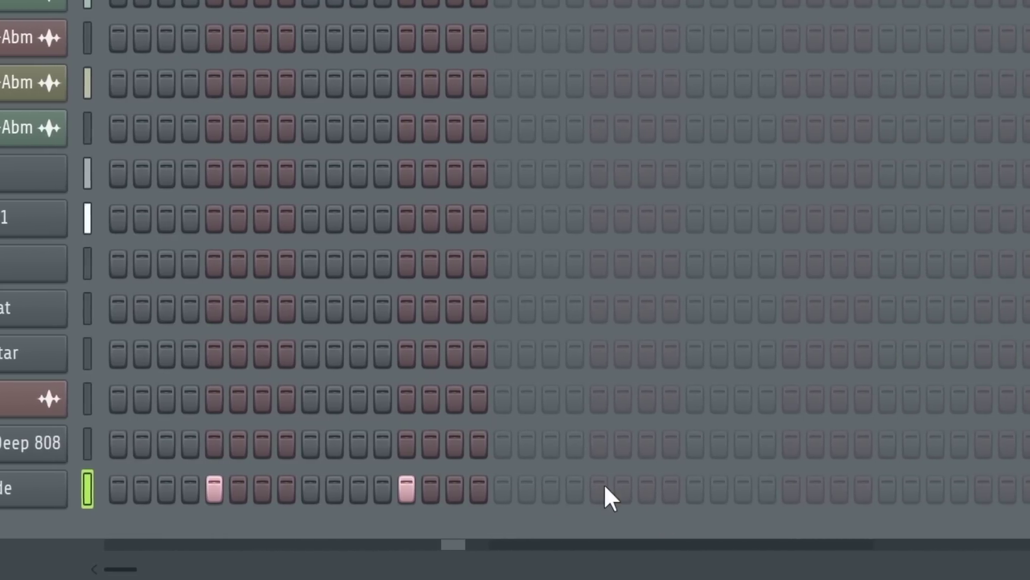
click(600, 488)
click(792, 489)
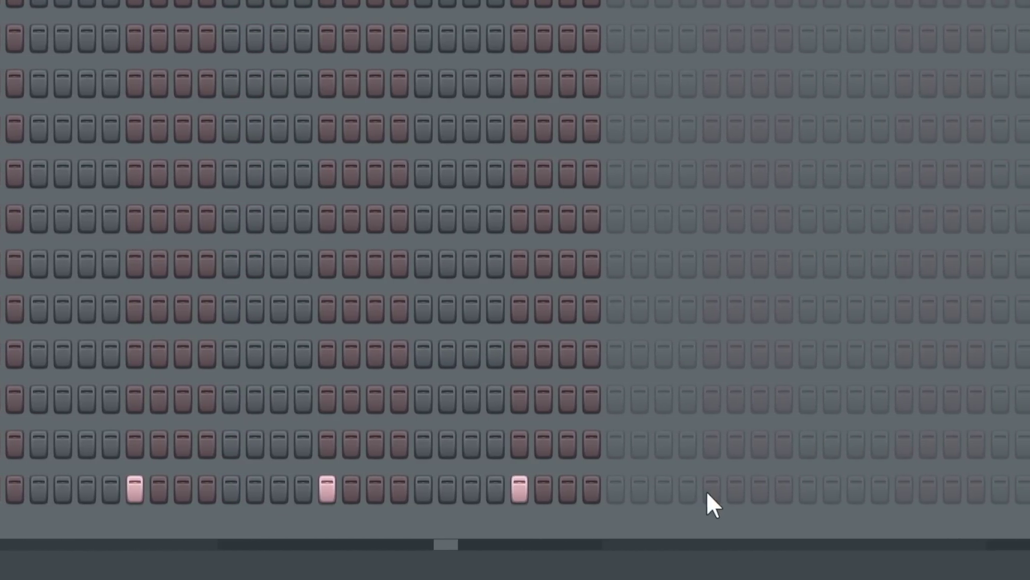
click(709, 490)
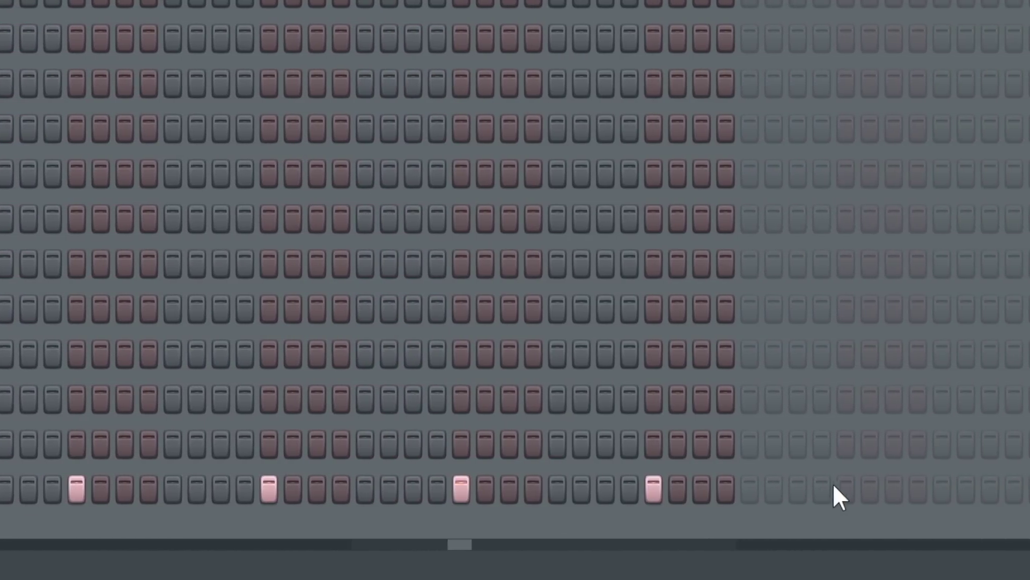
click(845, 489)
click(950, 489)
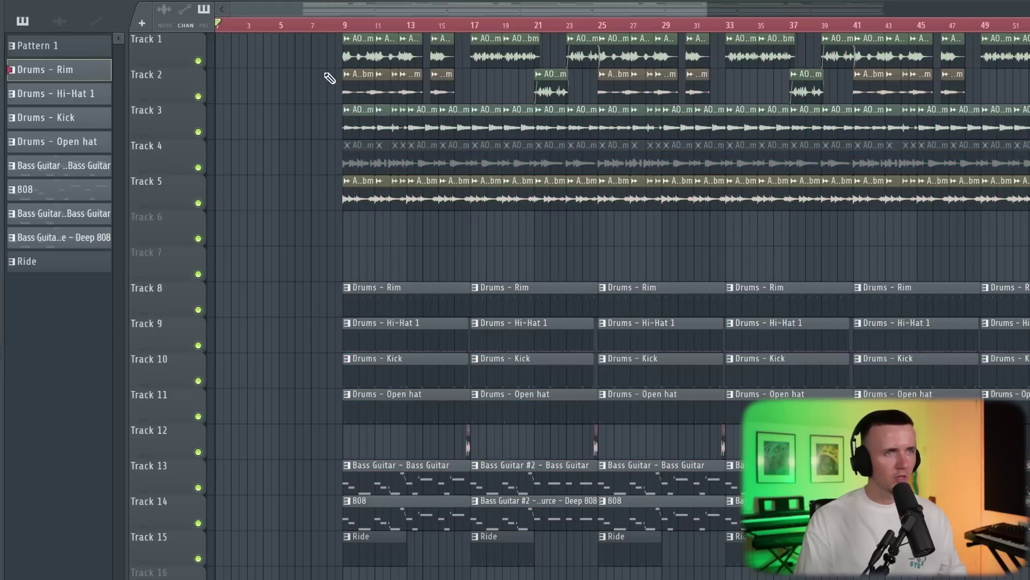
- Build the intro by placing the guitar and piano stem clips on tracks 3 and 5 from bar 1 up to bar 9
click(369, 75)
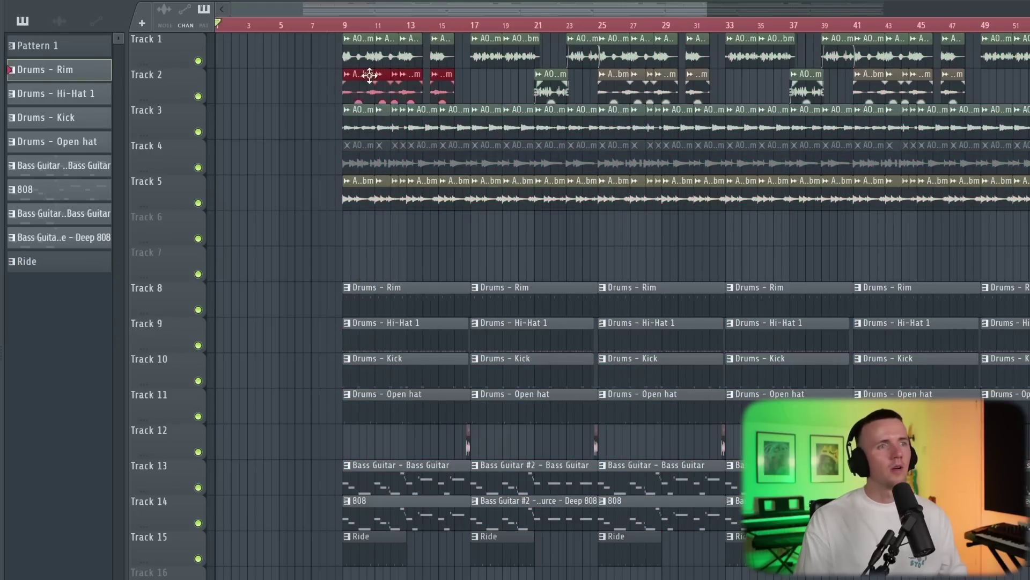
drag(319, 113, 471, 134)
drag(328, 178, 472, 212)
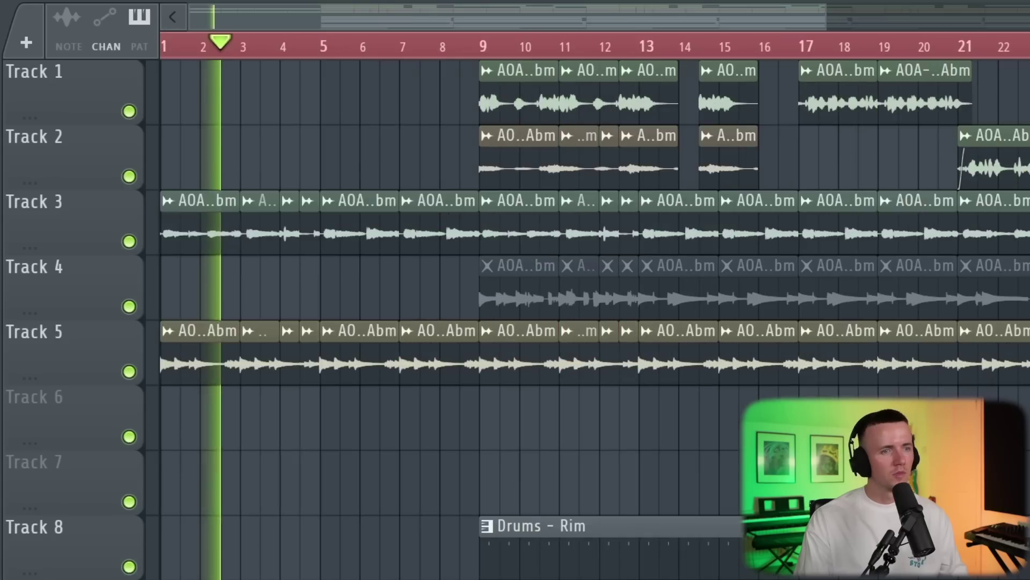
- Move the intro Bass Guitar clip on track 13 so it starts at bar 1
scroll(180, 317, up, 3)
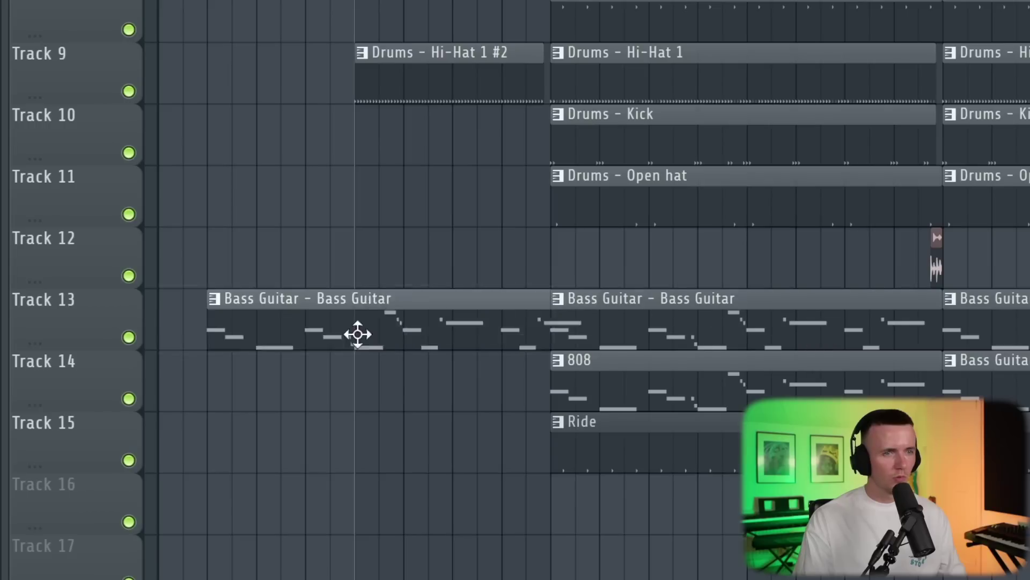
drag(357, 334, 306, 333)
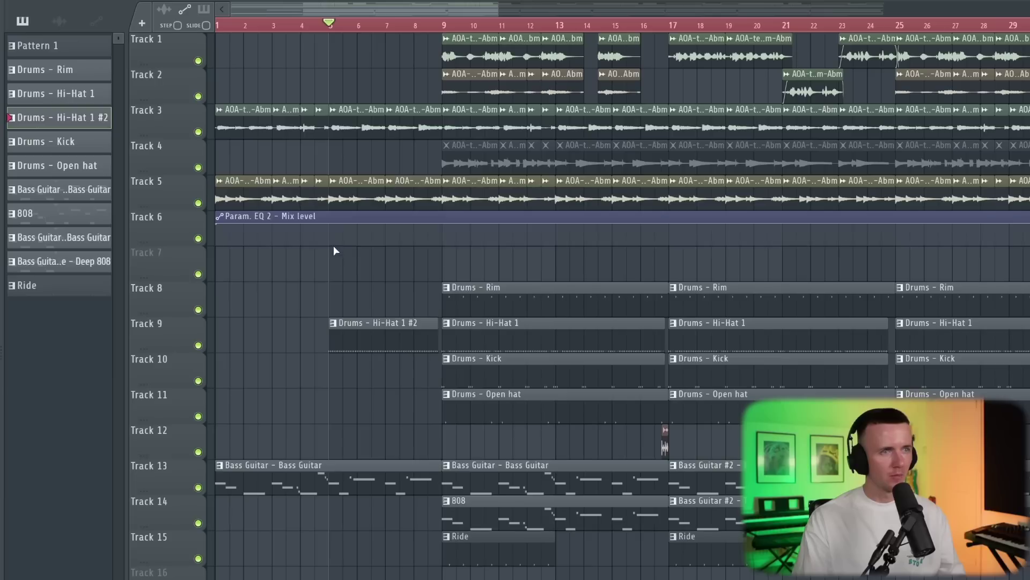
- Shape the Param. EQ 2 mix level automation on track 6, dropping it at bar 5 in Hold mode and raising it at bar 9
right_click(333, 246)
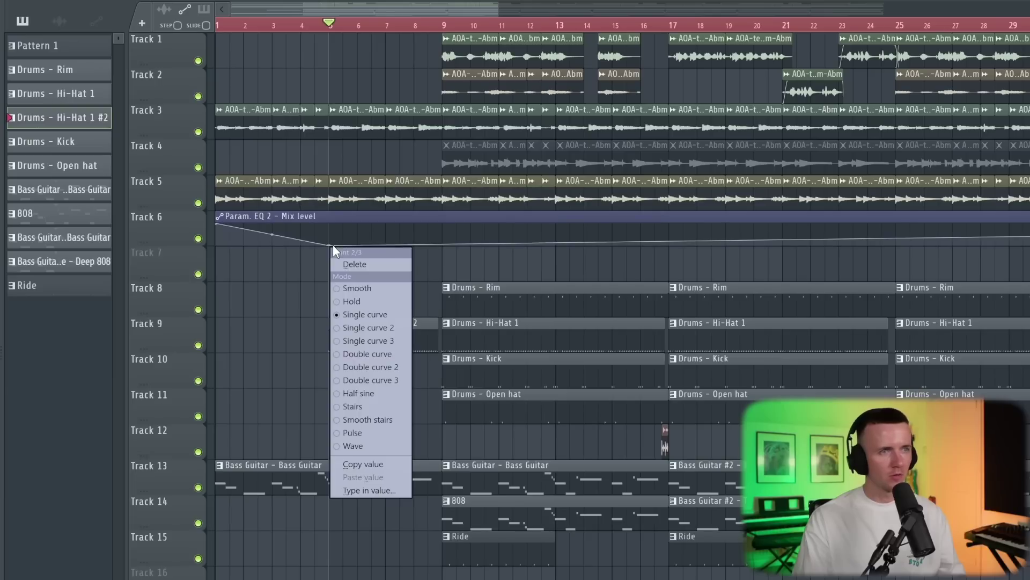
click(360, 301)
drag(435, 245, 448, 233)
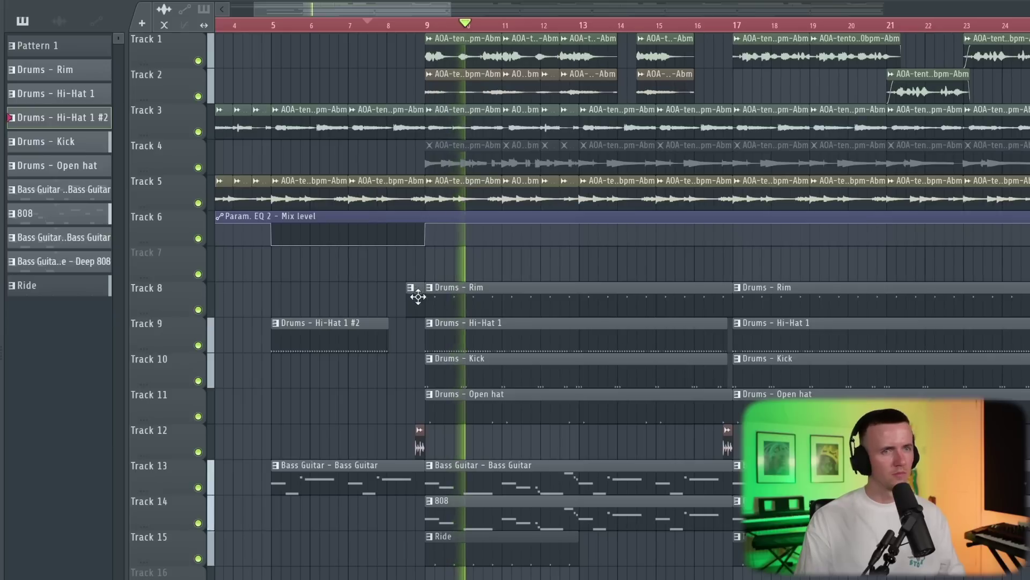
- Clear the opening of the Bass Guitar #2 clip on track 13 so it enters at bar 19, and play the section
scroll(418, 297, down, 2)
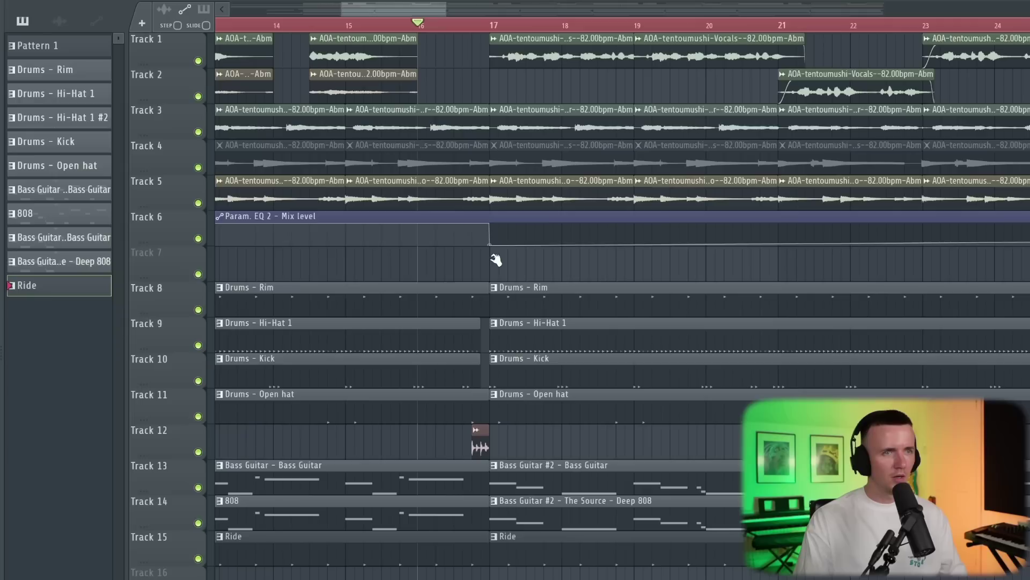
scroll(471, 426, down, 3)
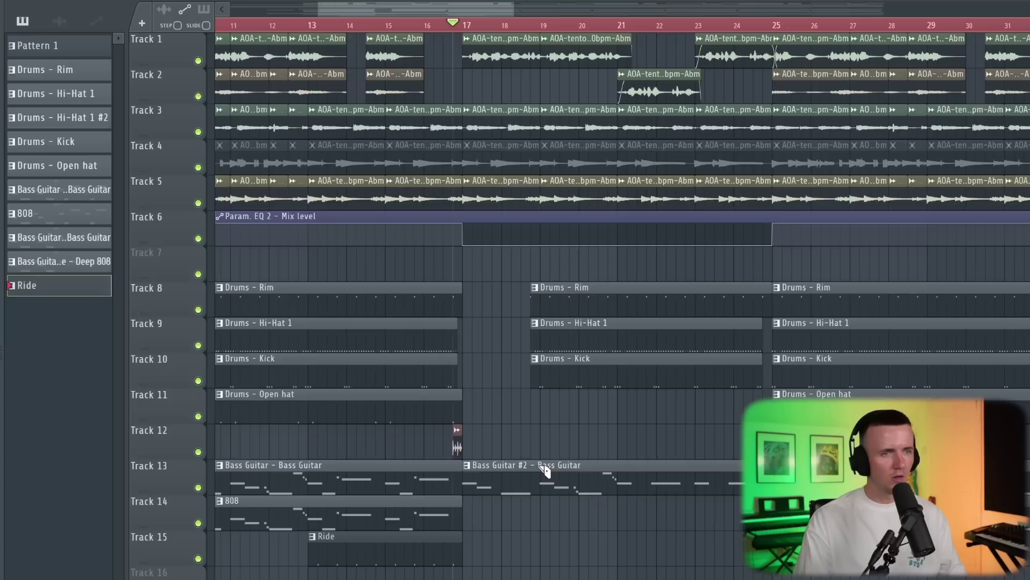
right_click(543, 466)
key(space)
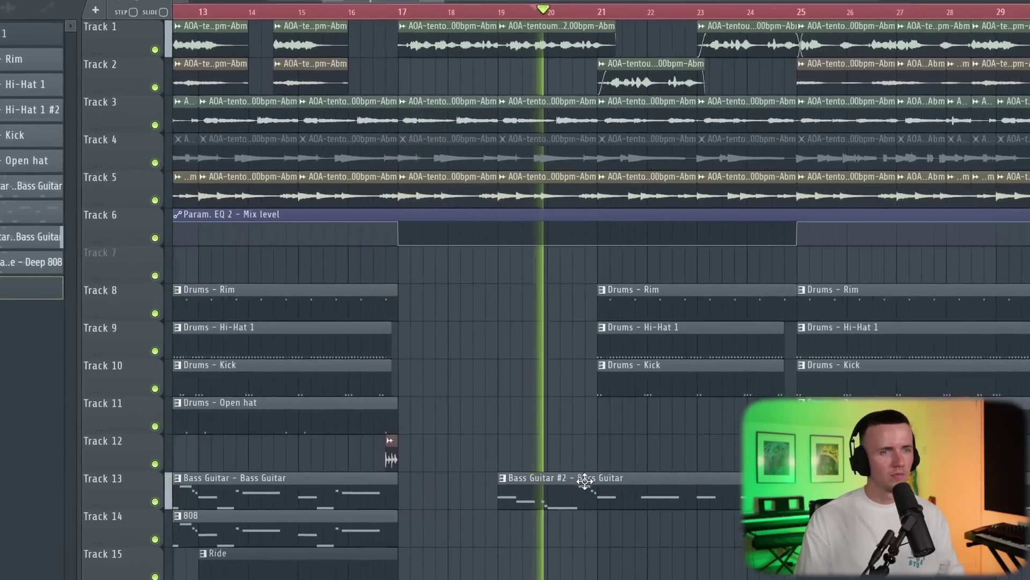
- Slice the Bass Guitar #2 clip on track 13 shortly before bar 21 and delete the cut-off piece
scroll(585, 481, up, 3)
key(c)
click(575, 490)
right_click(604, 494)
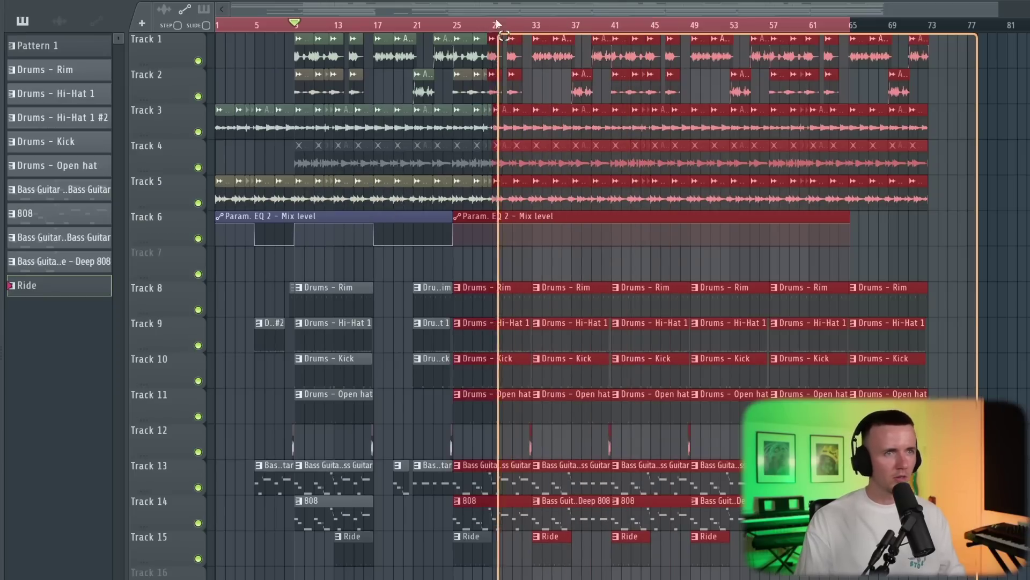
- Delete all clips from bar 25 onward on every track and play the remaining arrangement
drag(497, 33, 467, 24)
key(Delete)
key(space)
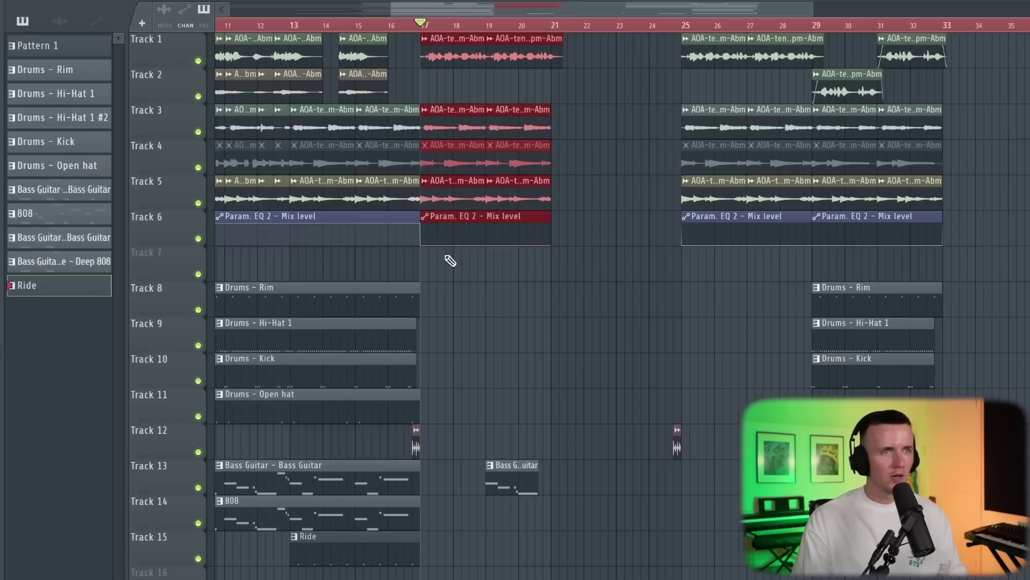
- Move the selected clips over bars 21 to 25 on tracks 1 to 6 so they start at bar 29
scroll(449, 260, up, 3)
drag(581, 223, 594, 214)
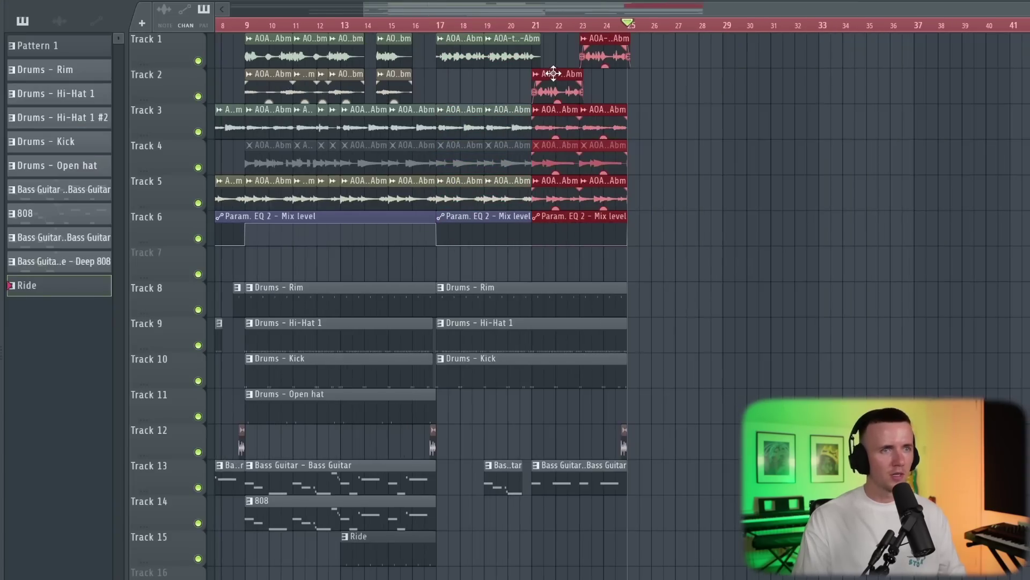
drag(554, 74, 746, 74)
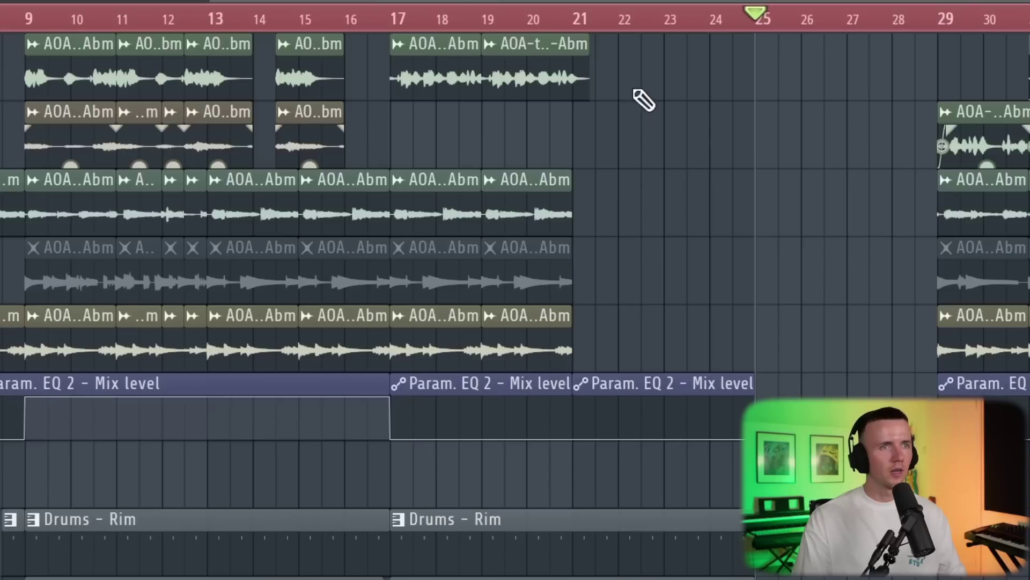
- Fill bars 21 to 25 with the stems from bar 17, and duplicate that section with its drums and bass to bar 25
drag(569, 67, 488, 176)
drag(488, 306, 605, 317)
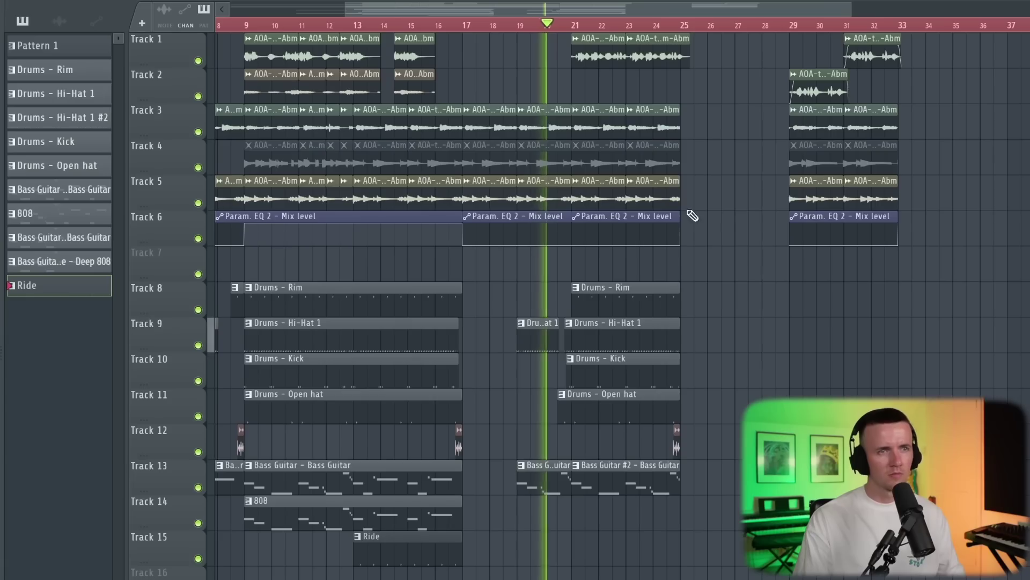
drag(730, 491, 581, 16)
drag(605, 106, 709, 108)
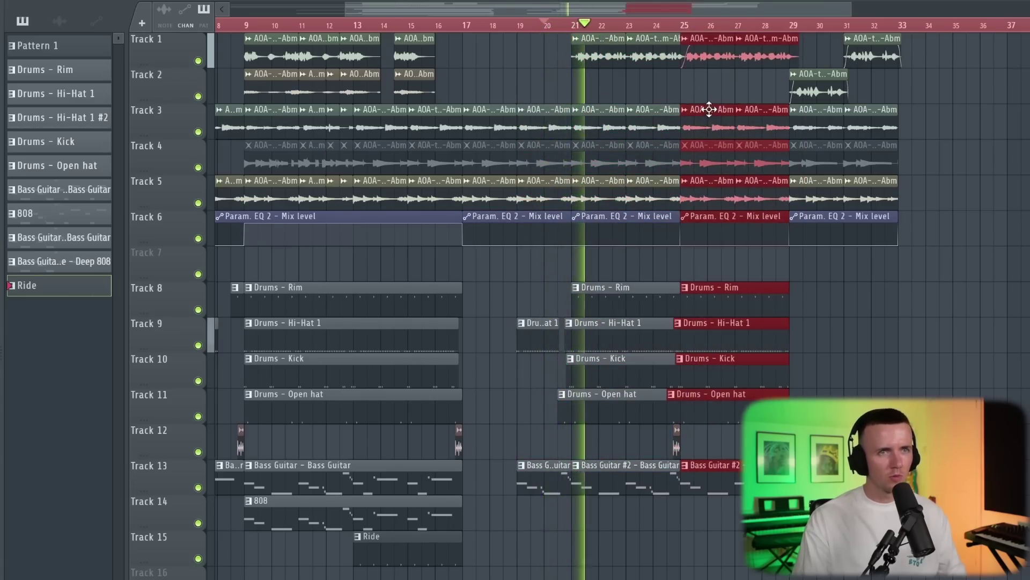
- Place the bar 25 vocals on track 2 and slice them down to short phrases just after bars 25 and 27
ctrl+click(702, 90)
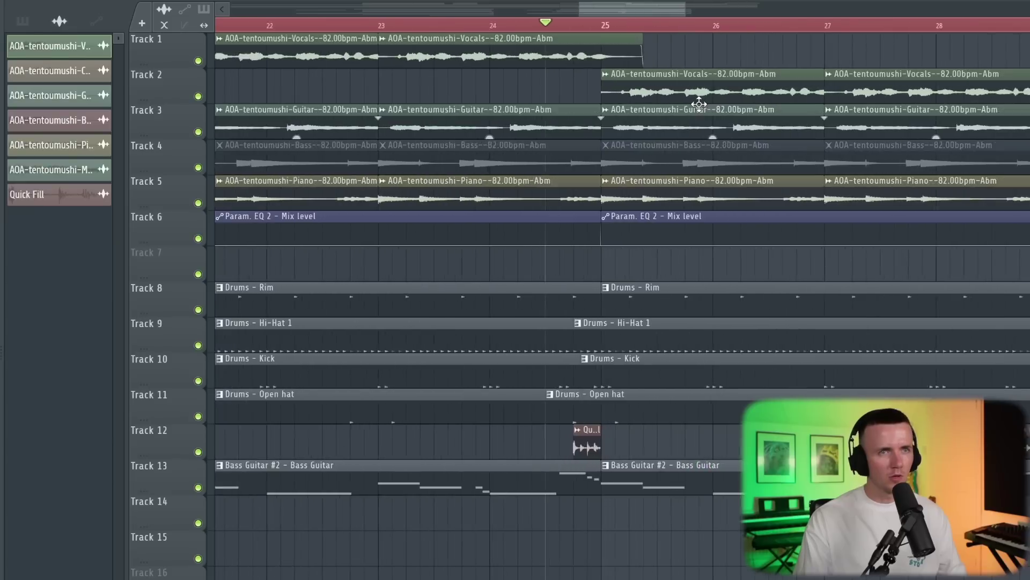
key(space)
key(c)
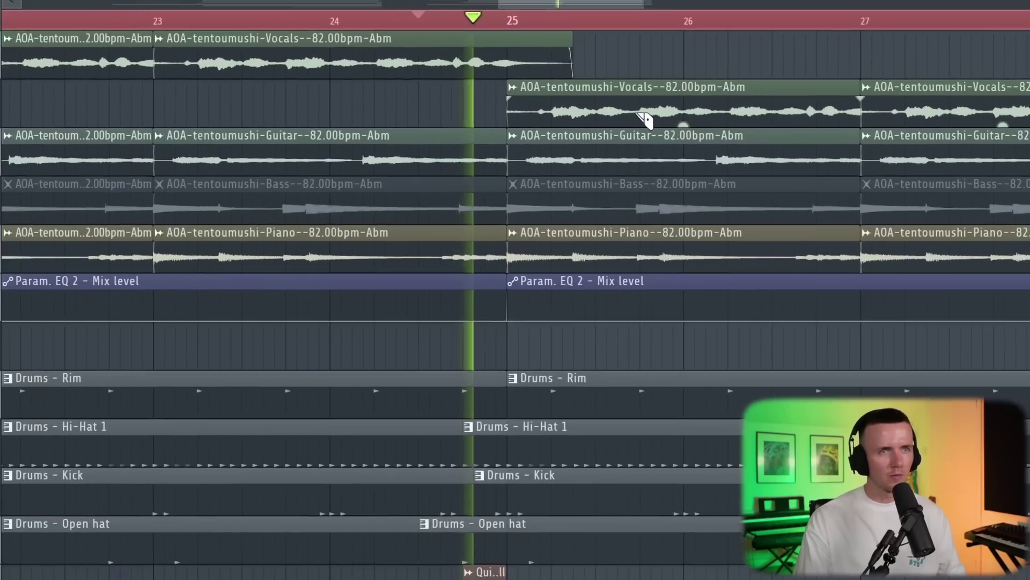
click(682, 91)
click(715, 92)
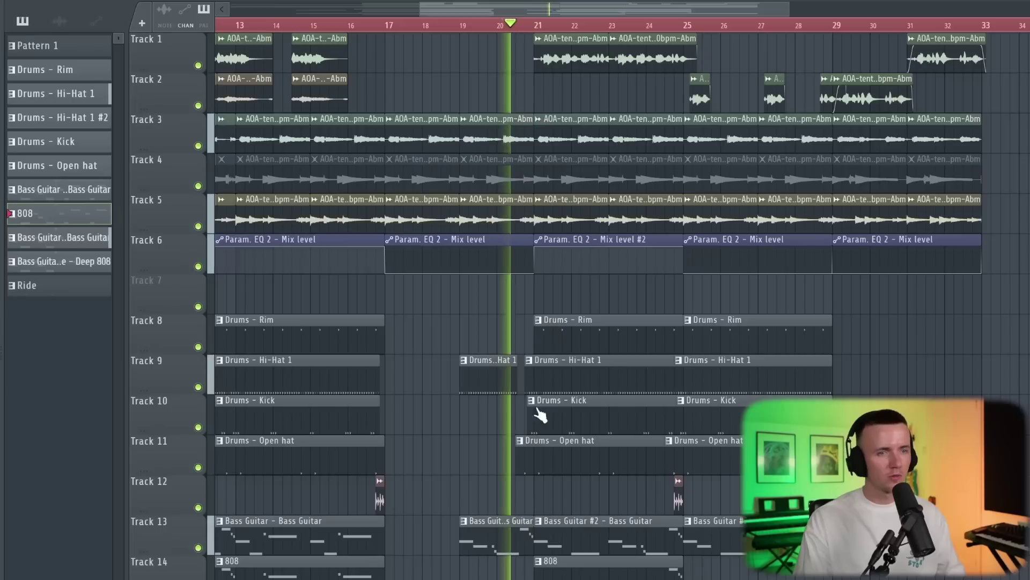
- Replace the mix level automation clip over bars 25 to 29 on track 6 with the Mix level #2 clip
scroll(541, 415, down, 4)
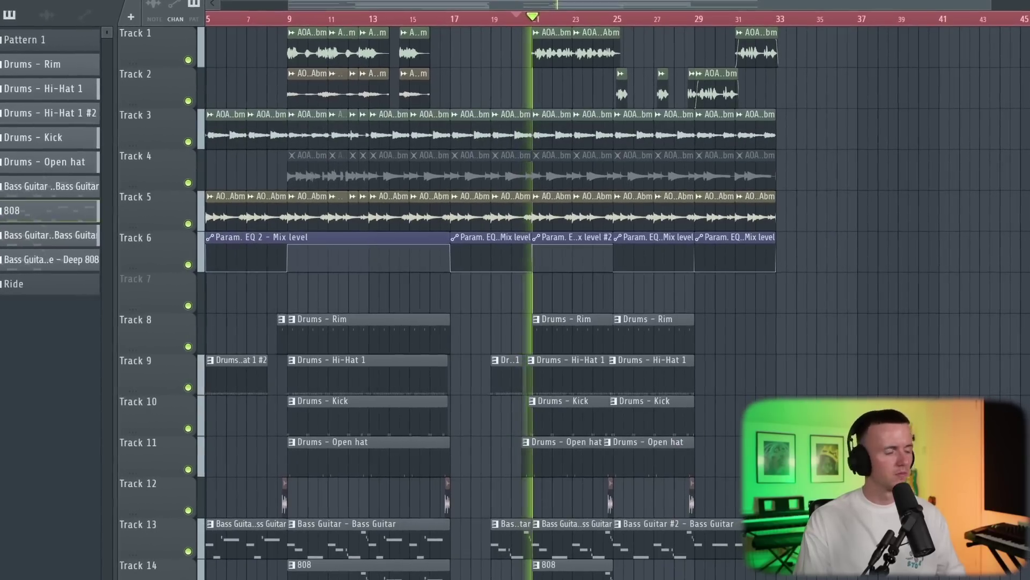
scroll(832, 256, down, 2)
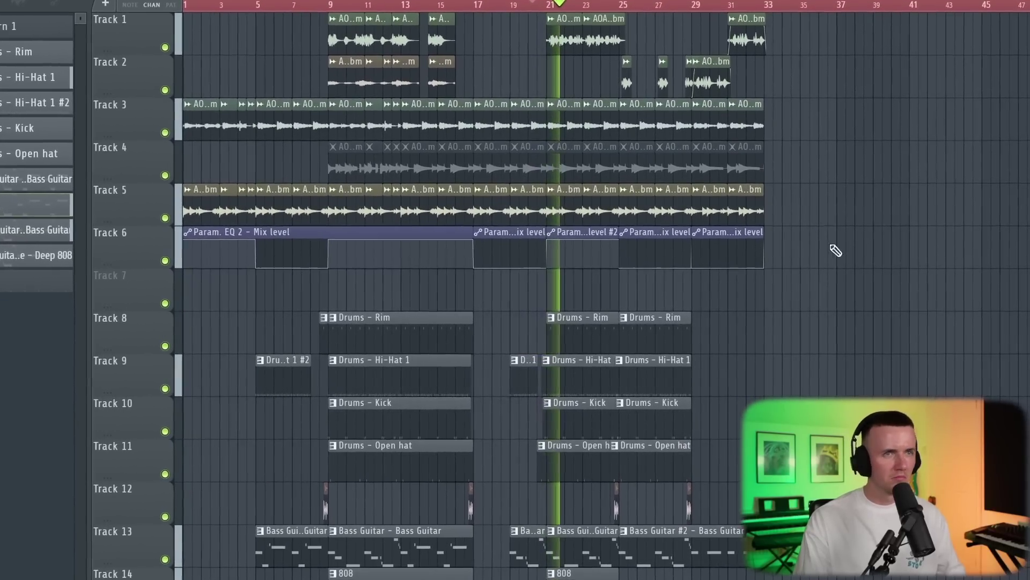
click(623, 6)
scroll(829, 236, up, 3)
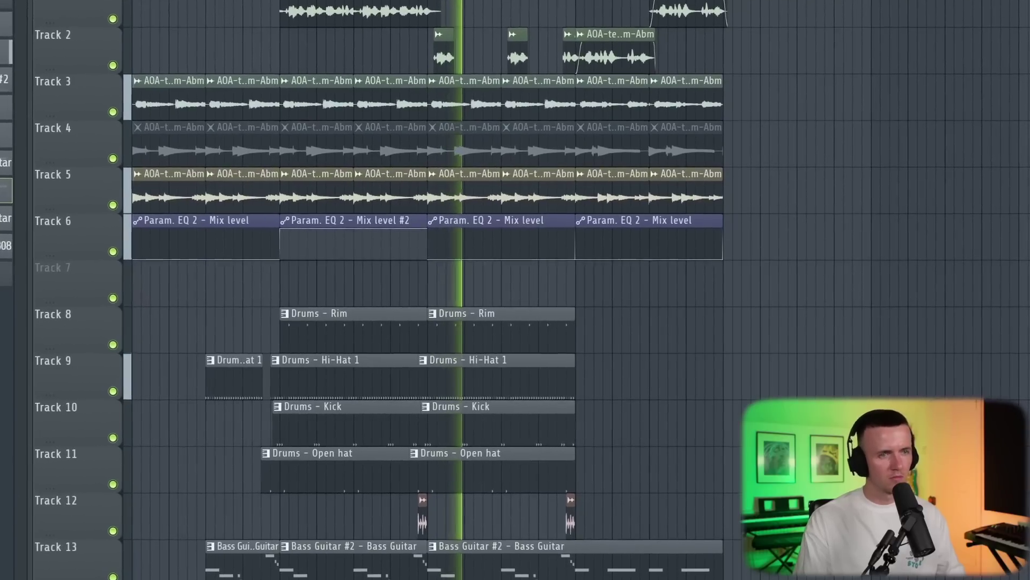
right_click(556, 218)
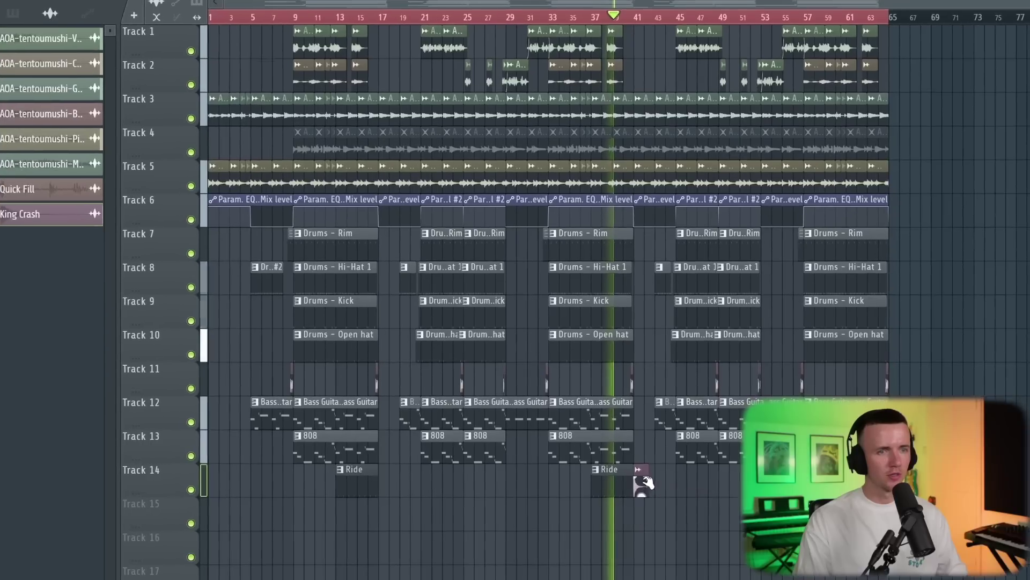
- Move the King Crash clip at bar 41 down to track 15 and repeat it every eight bars from bar 9
scroll(647, 484, up, 5)
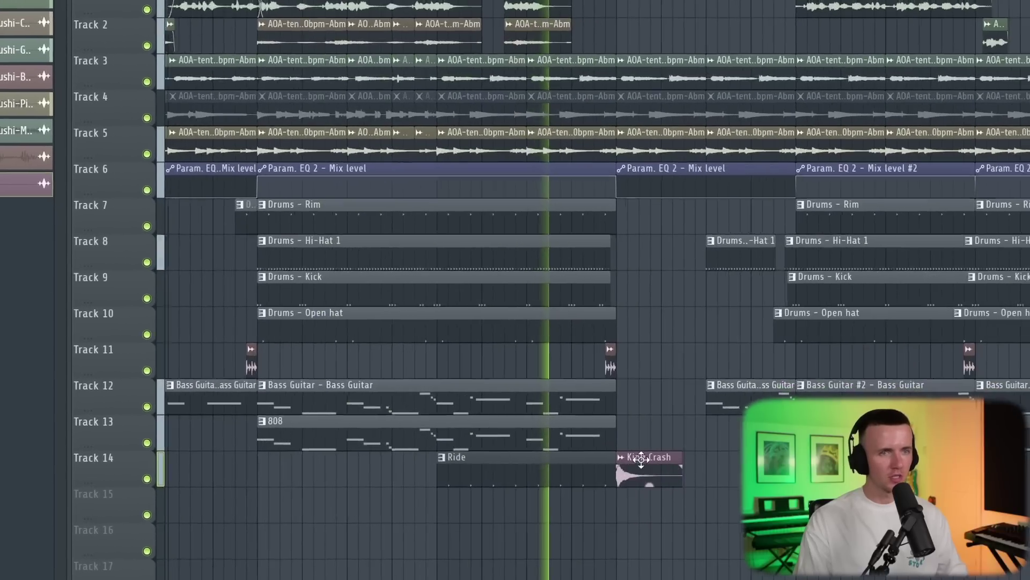
drag(658, 473, 657, 511)
scroll(655, 526, up, 2)
scroll(617, 517, up, 4)
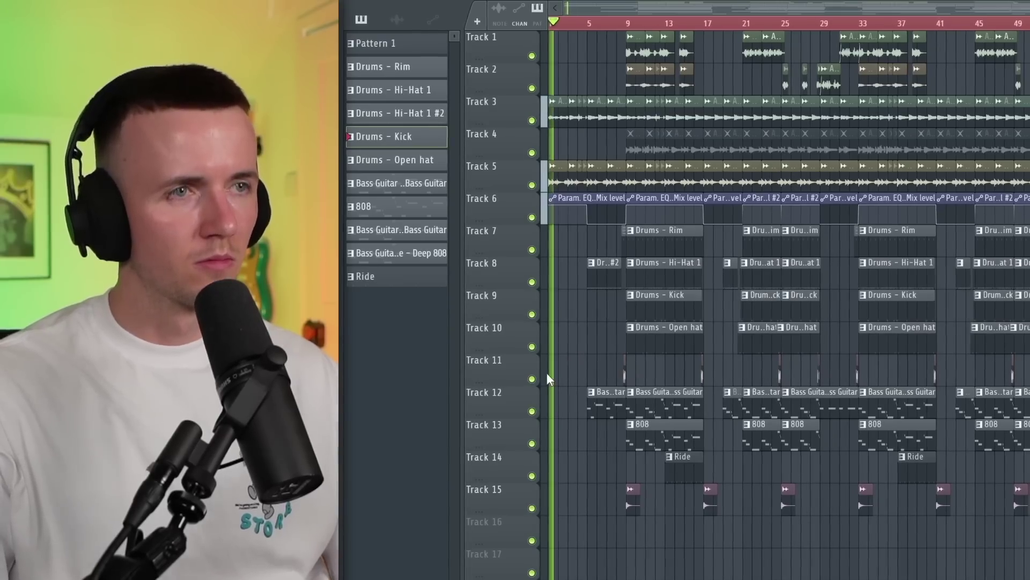
- Play the arrangement from bar 1 and follow the intro, hook and verse sections in the playlist
scroll(548, 379, up, 8)
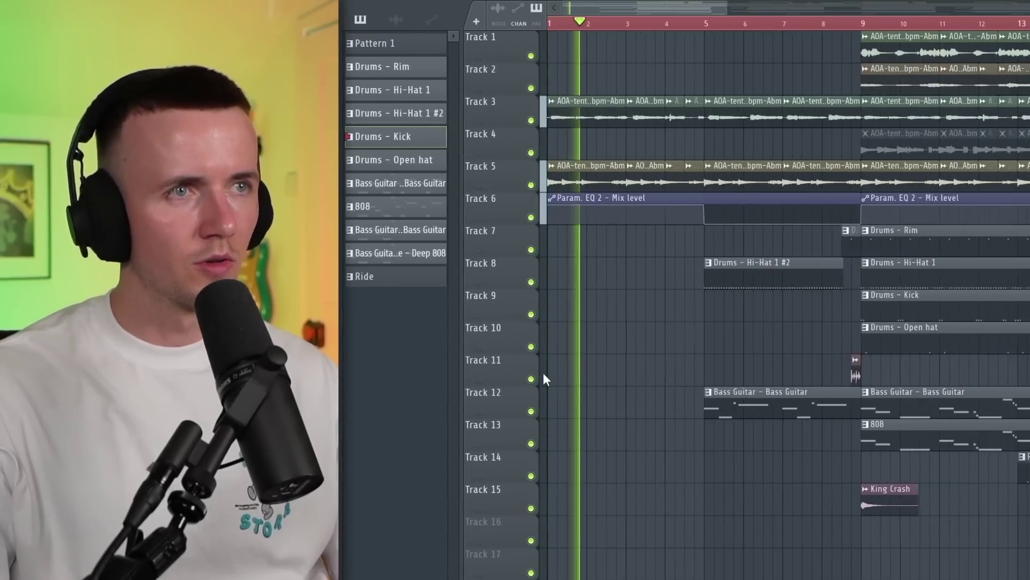
scroll(606, 402, down, 2)
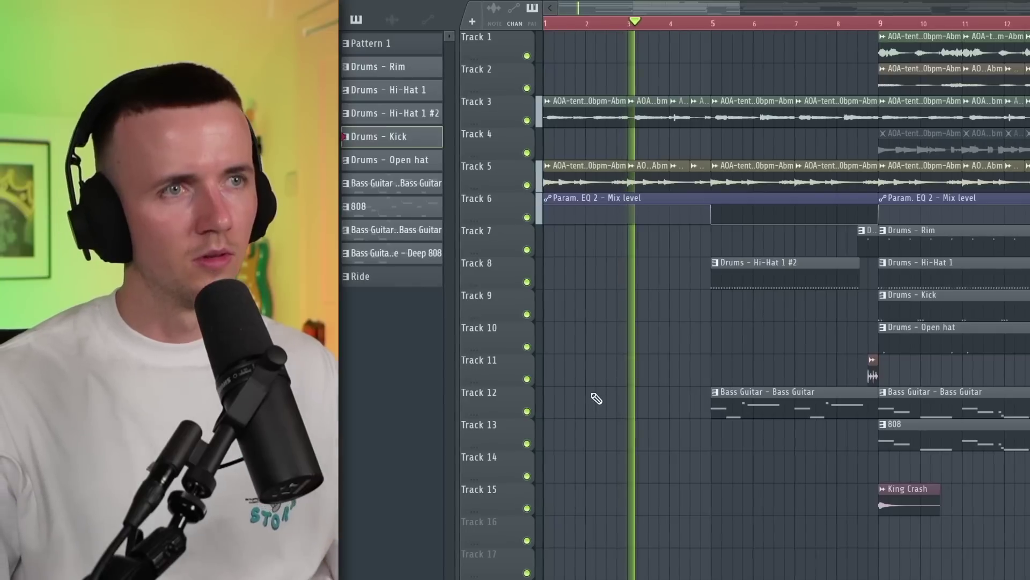
scroll(596, 399, down, 2)
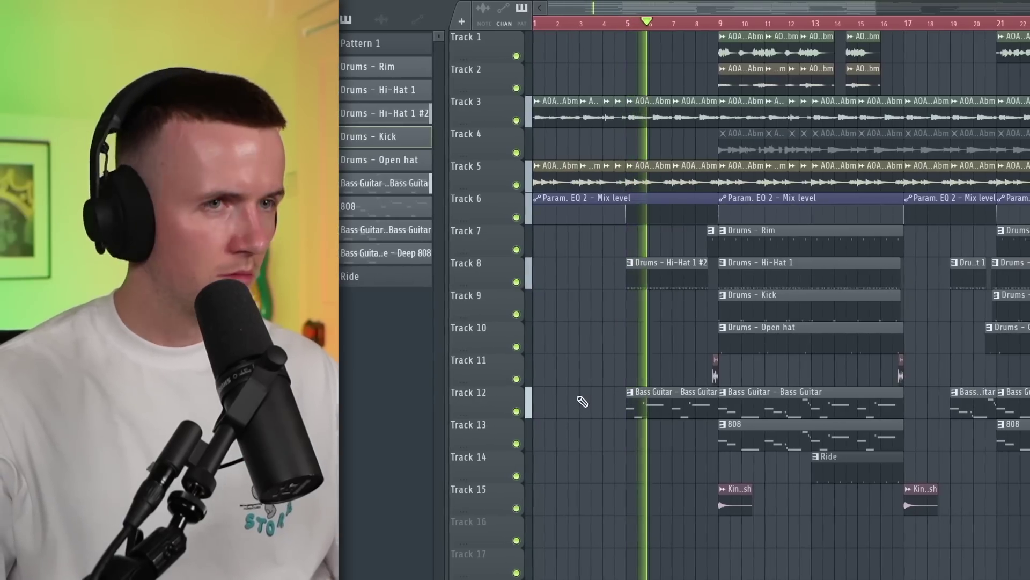
ctrl+scroll(680, 413, up, 2)
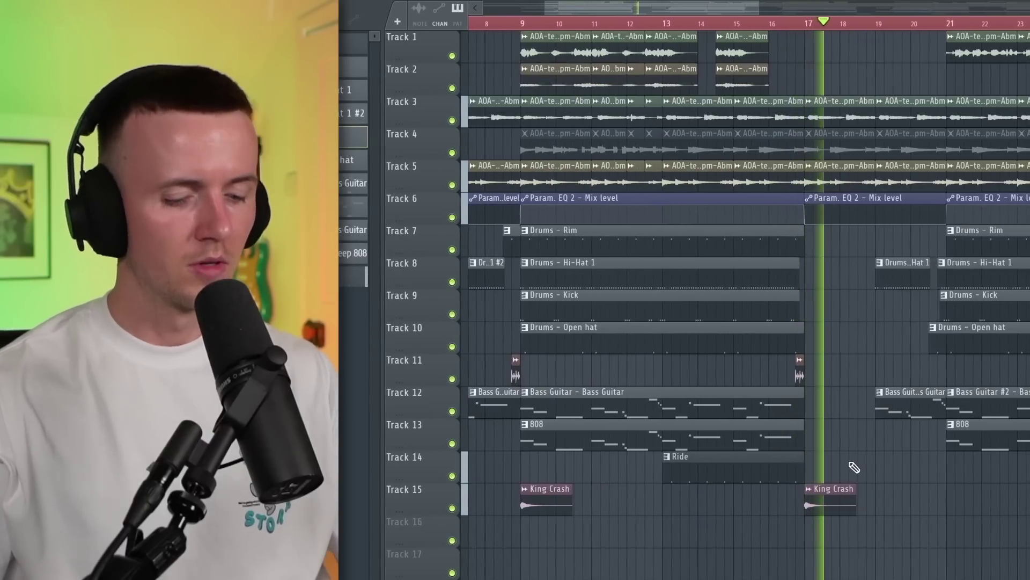
scroll(857, 437, up, 3)
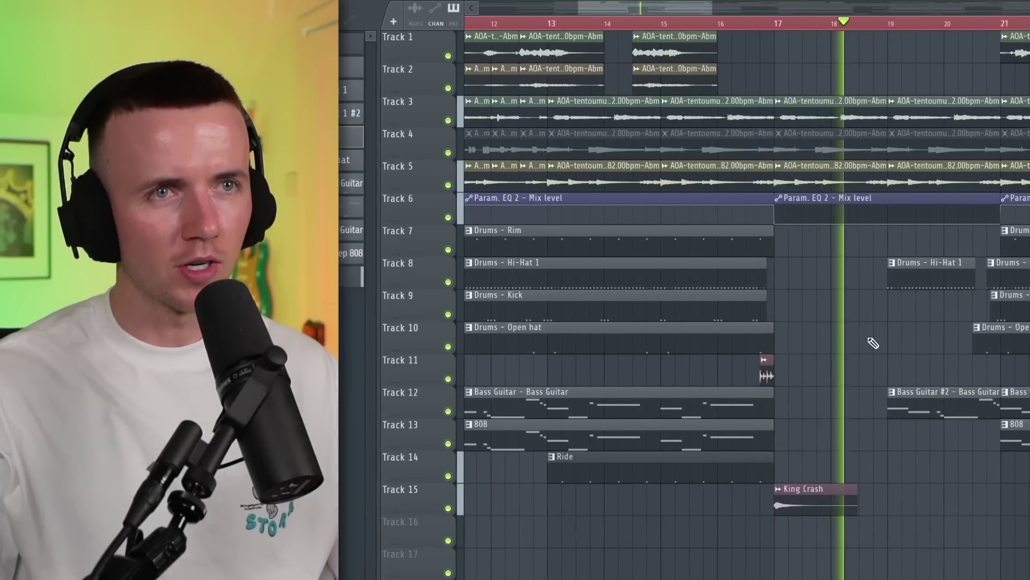
scroll(858, 355, down, 3)
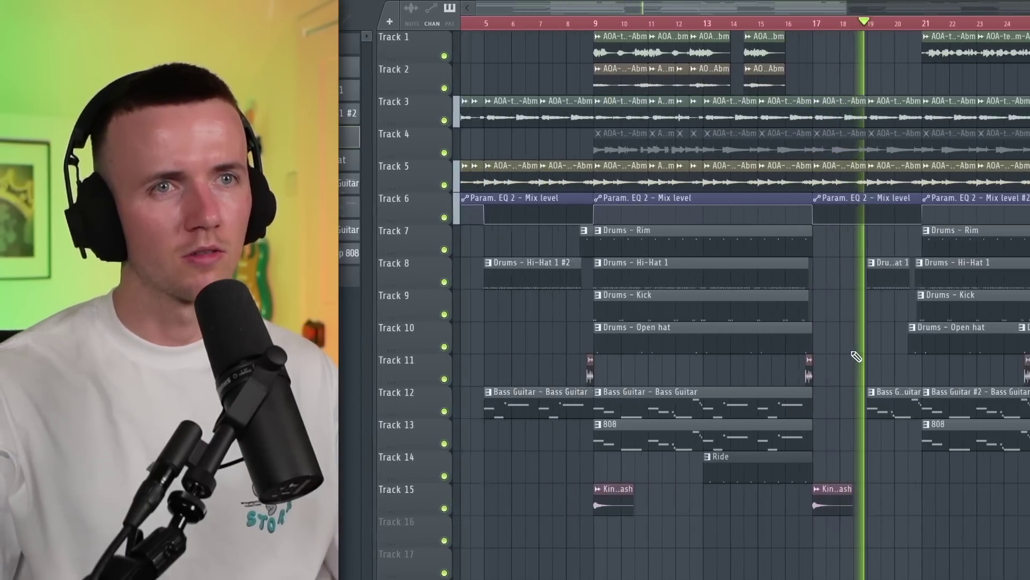